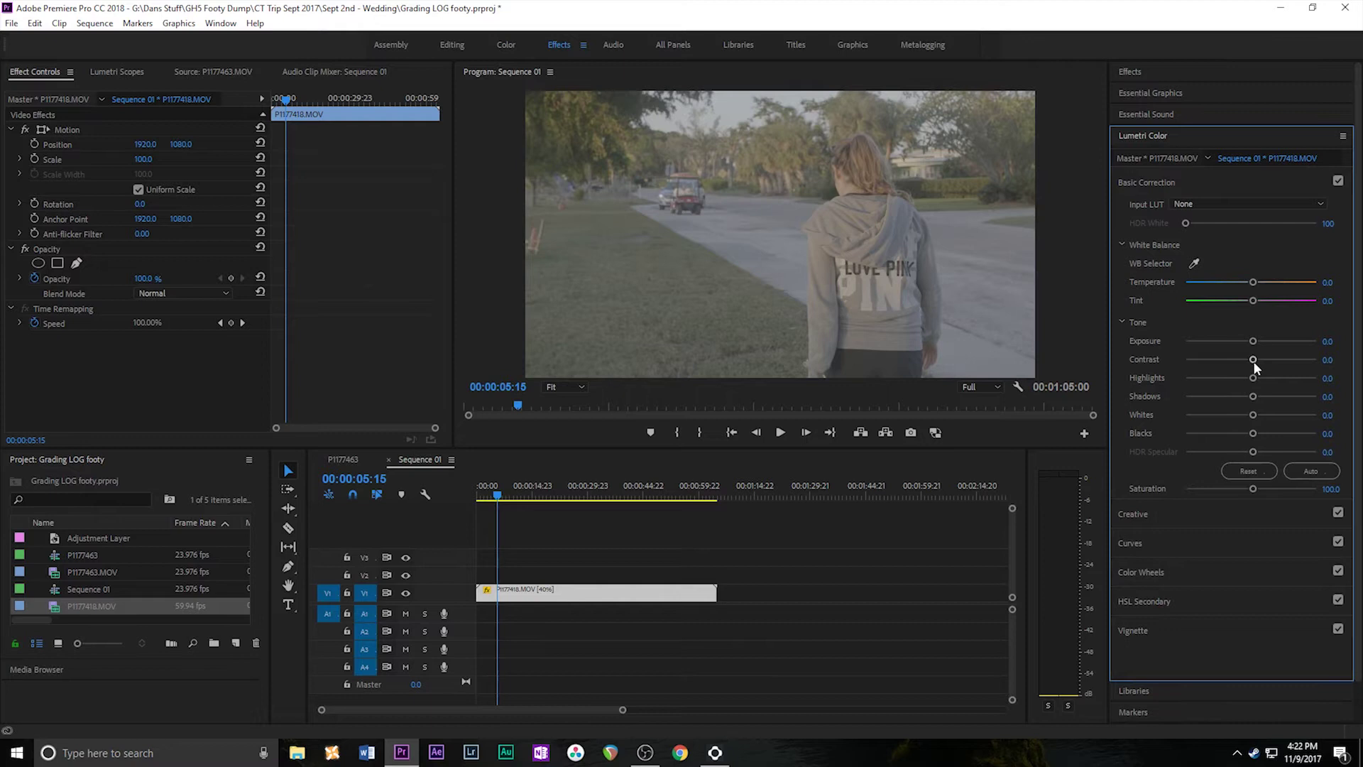
# Step: Set the clip's contrast to 100 and review the frame in the enlarged program view
pyautogui.moveTo(1254, 361); pyautogui.dragTo(1329, 362)
pyautogui.press('`')
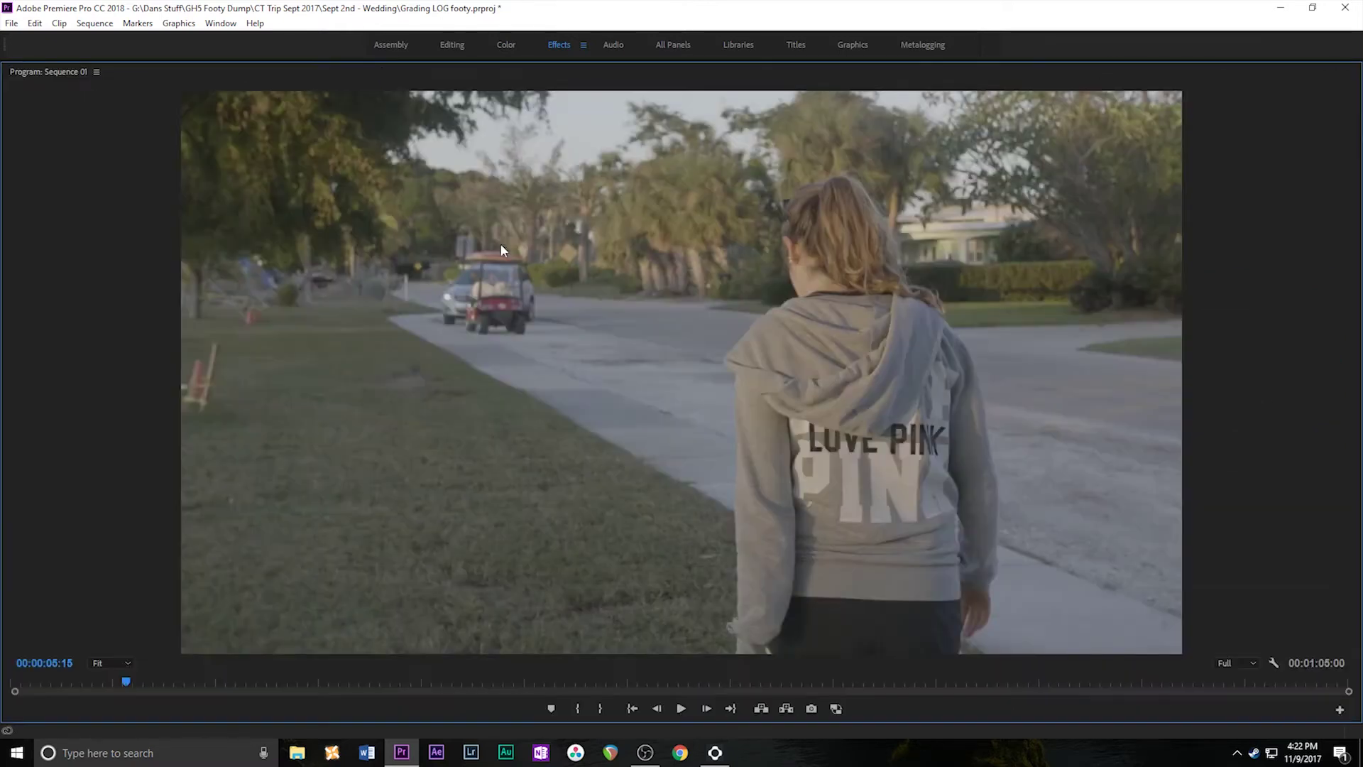
pyautogui.press('`')
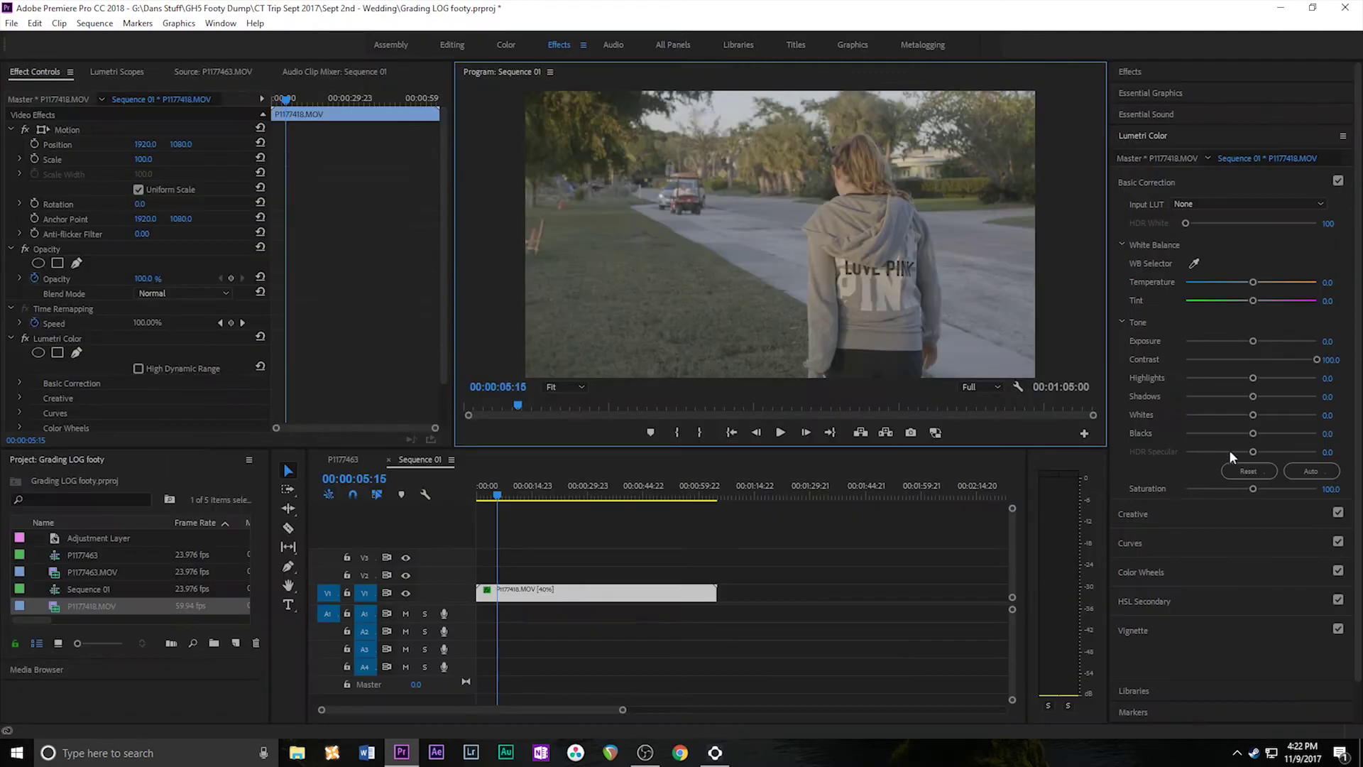
# Step: Set the clip's saturation to about 137, shadows to -25.4, blacks to -17.8 and highlights to 8.1
pyautogui.moveTo(1253, 489); pyautogui.dragTo(1275, 490)
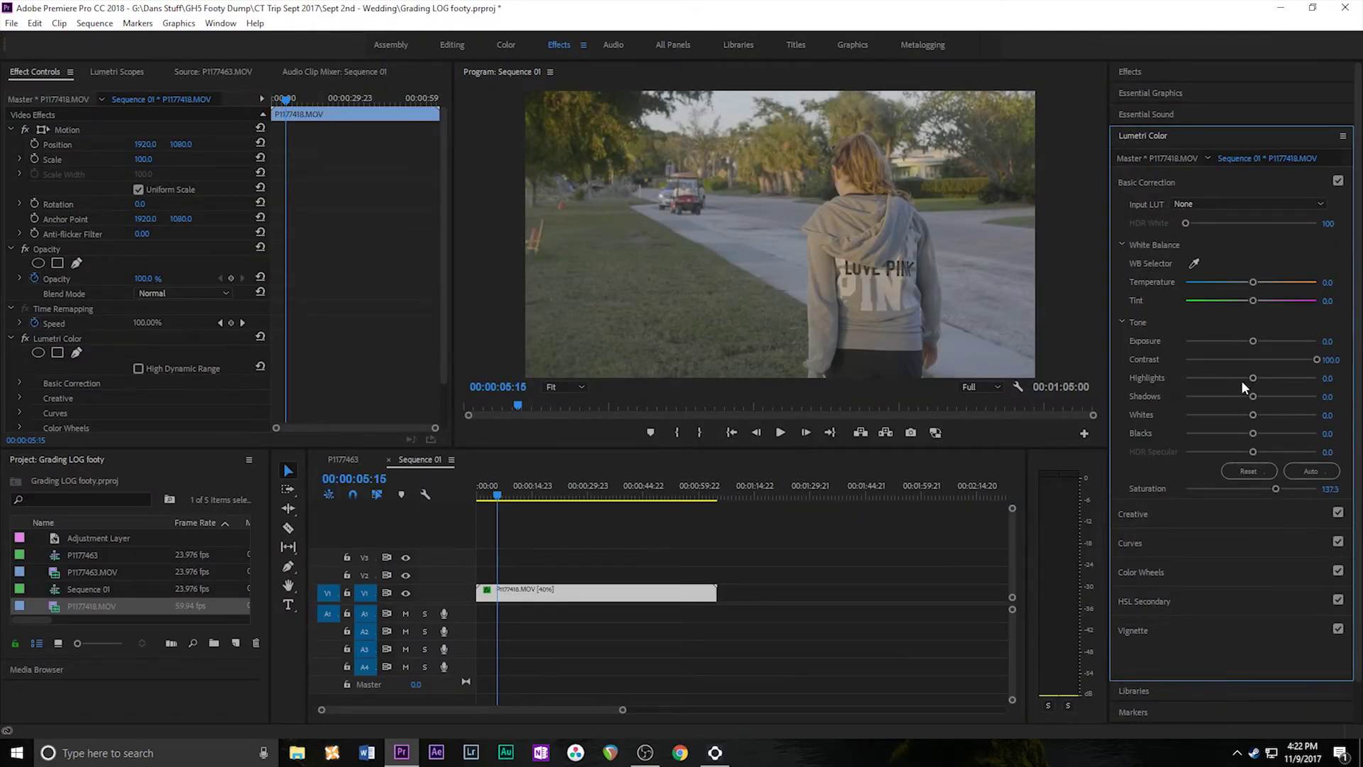
pyautogui.moveTo(1255, 400); pyautogui.dragTo(1236, 399)
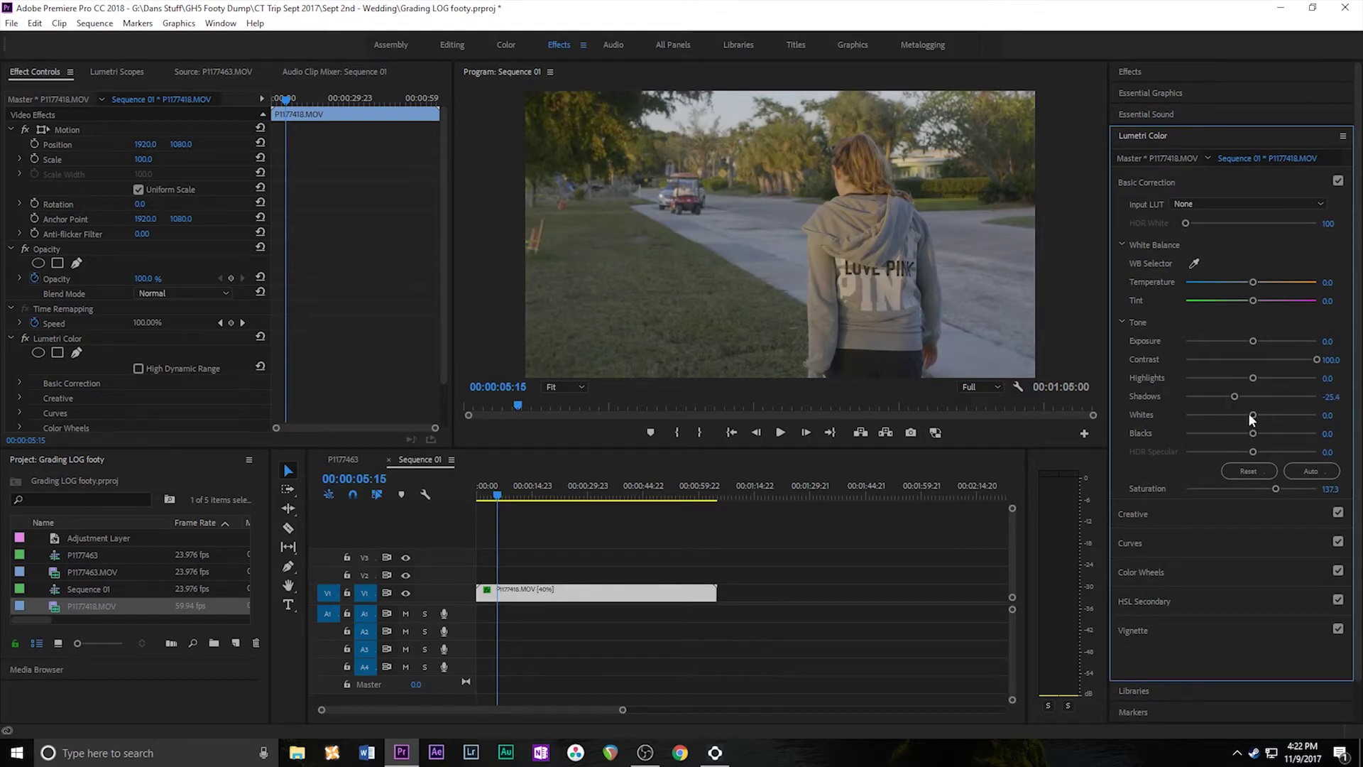
pyautogui.moveTo(1250, 438); pyautogui.dragTo(1240, 437)
pyautogui.moveTo(1255, 379); pyautogui.dragTo(1254, 379)
# Step: Show the Lumetri Scopes and reset the clip's contrast, highlights, shadows, blacks and saturation to their defaults
pyautogui.click(121, 71)
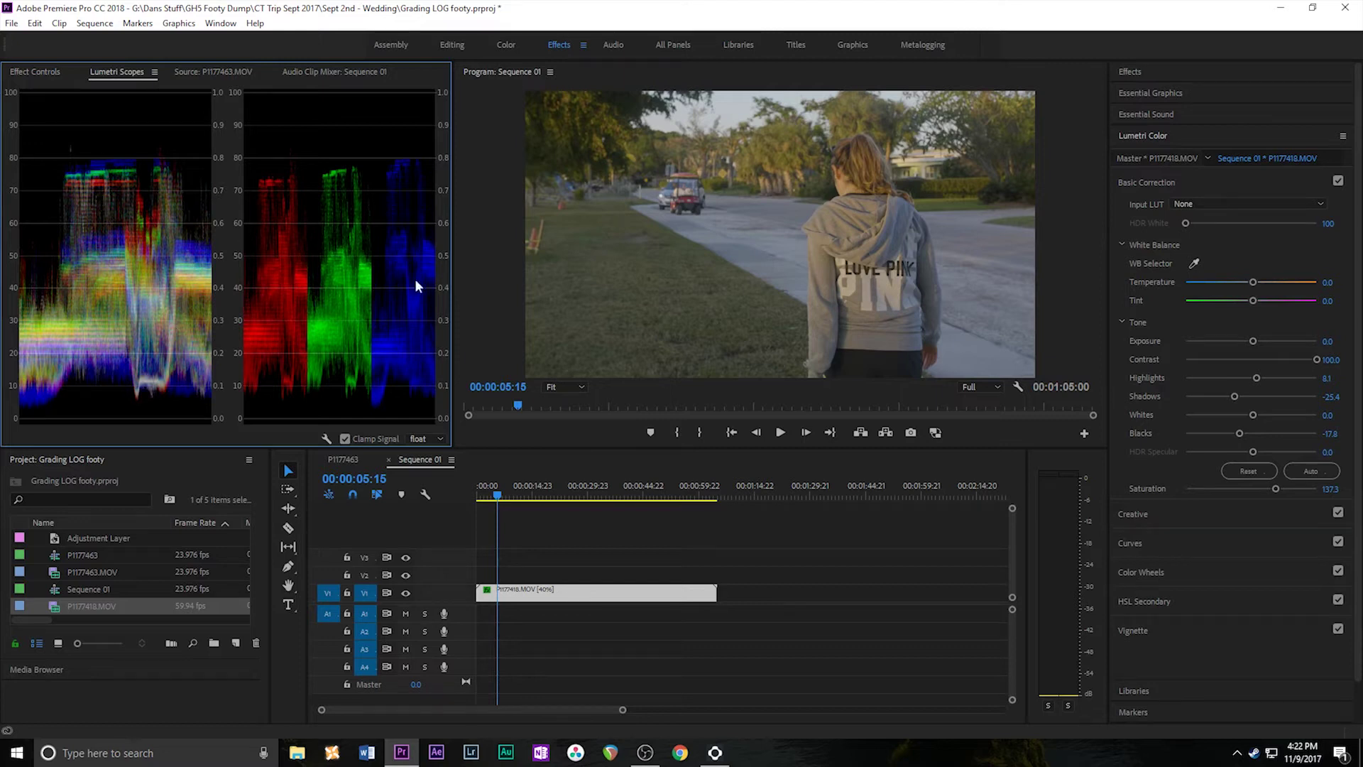
pyautogui.doubleClick(1259, 359)
pyautogui.doubleClick(1257, 377)
pyautogui.doubleClick(1248, 396)
pyautogui.doubleClick(1242, 434)
pyautogui.doubleClick(1273, 488)
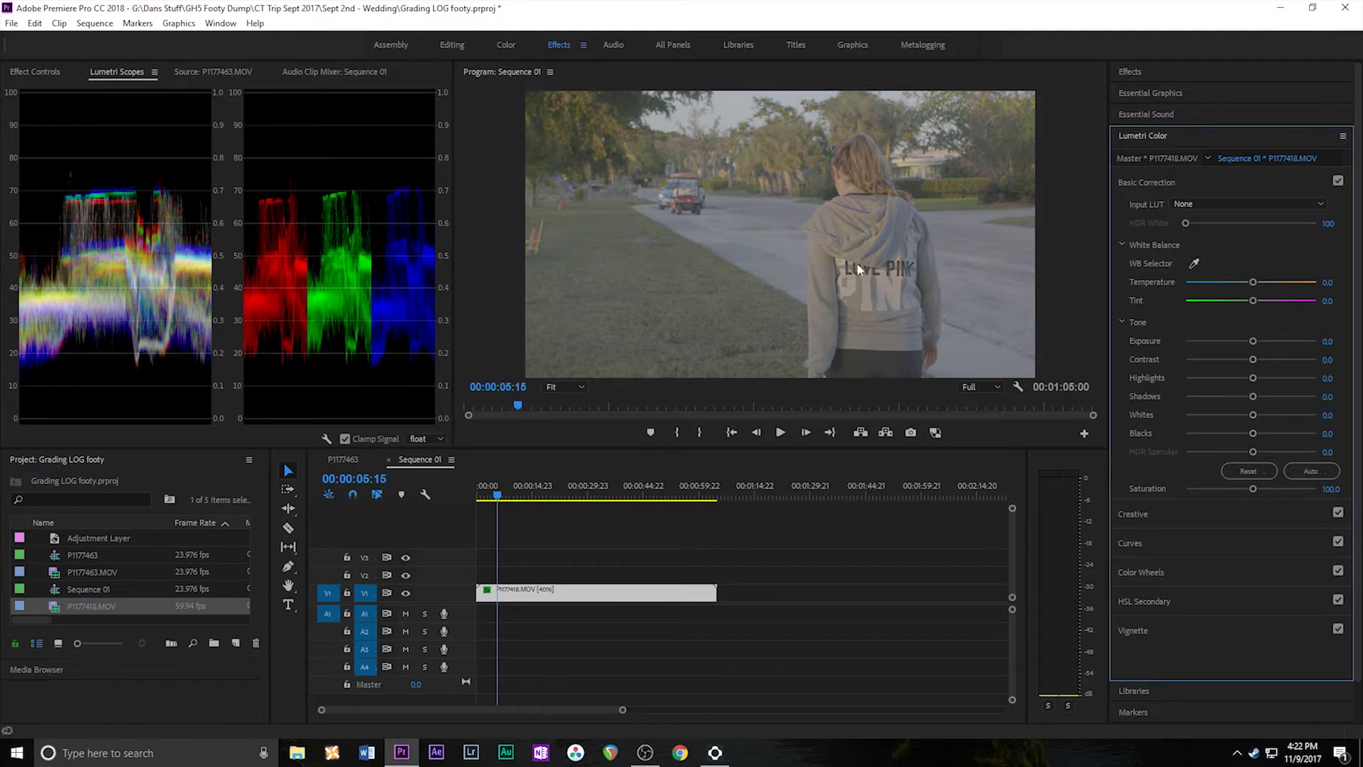
# Step: Regrade the clip with contrast 100, saturation 134.1, highlights 11.4, shadows -22.2, whites 8.1, blacks -27.6 and exposure 0.1
pyautogui.moveTo(1254, 359); pyautogui.dragTo(1327, 361)
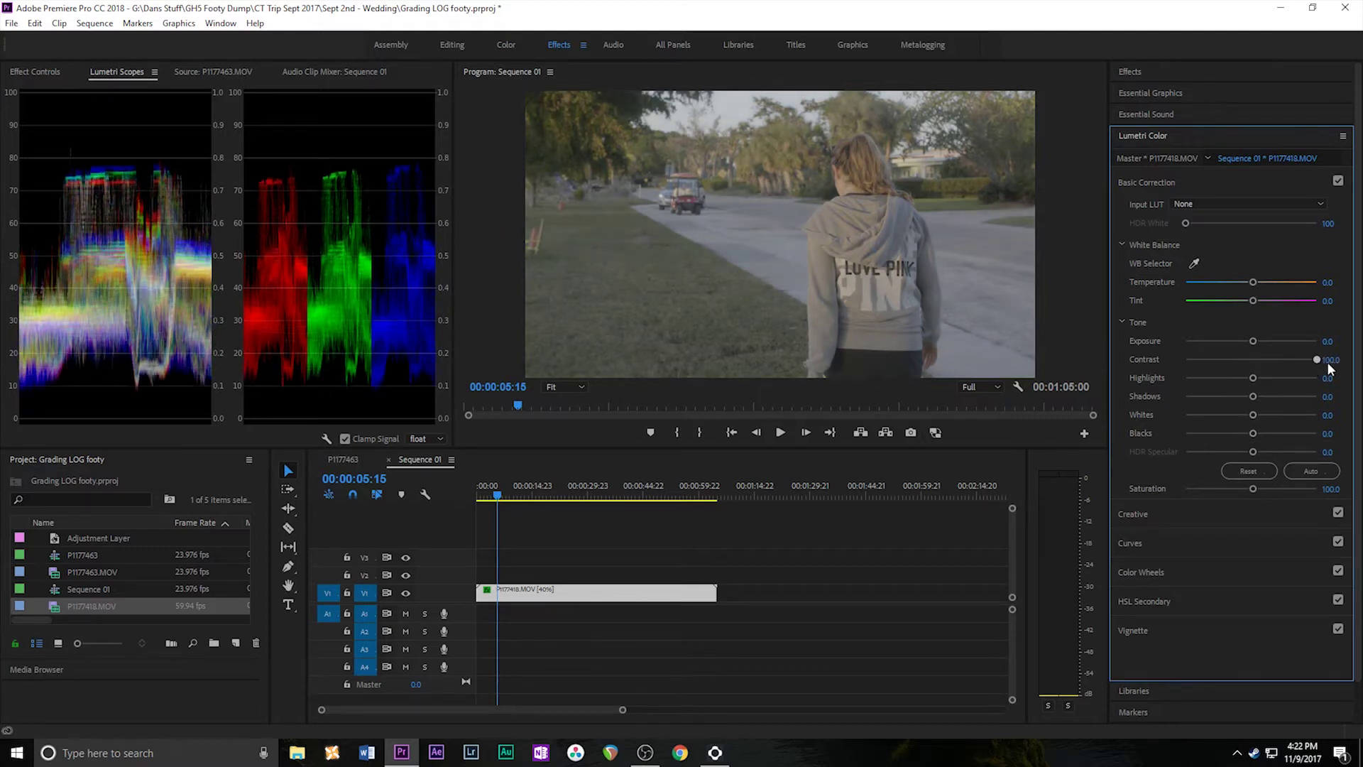
pyautogui.moveTo(1258, 489); pyautogui.dragTo(1273, 488)
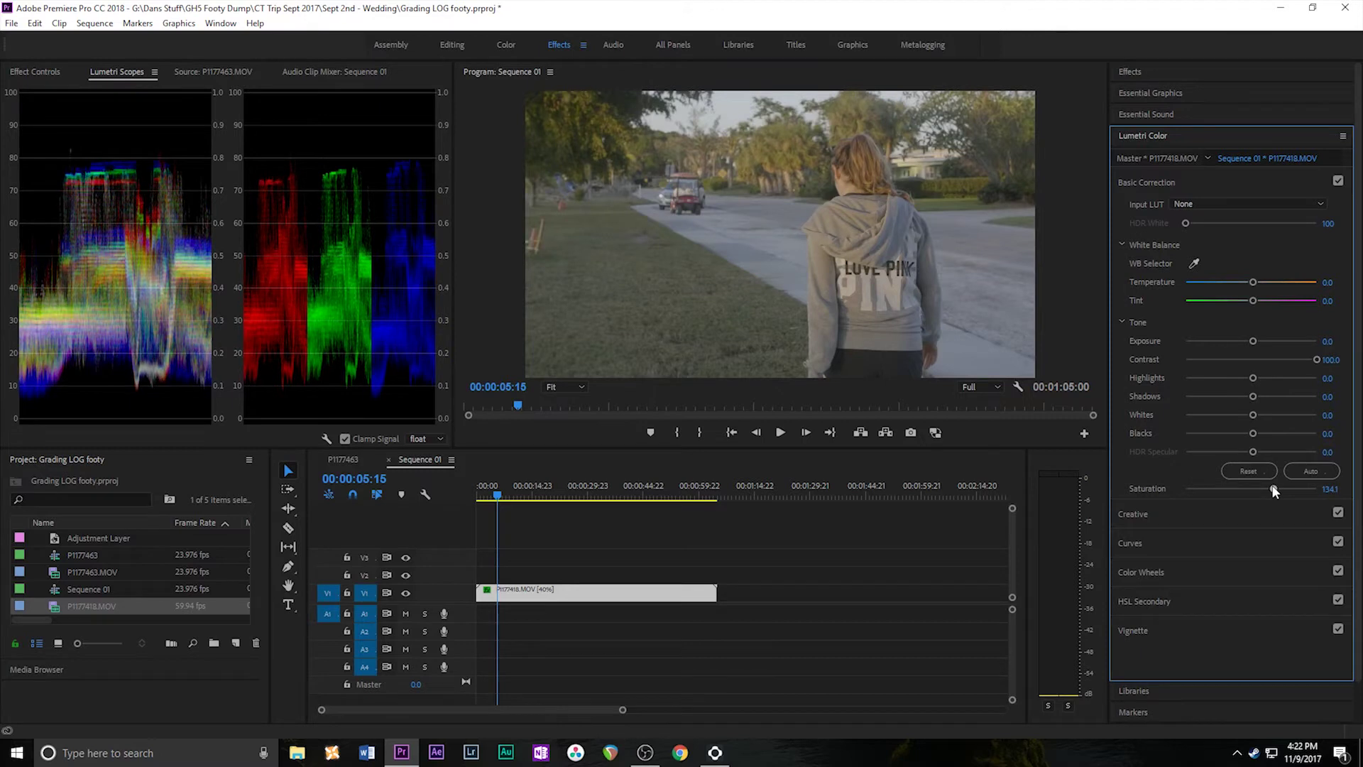
pyautogui.moveTo(1250, 380); pyautogui.dragTo(1257, 381)
pyautogui.moveTo(1253, 437)
pyautogui.mouseDown()
pyautogui.moveTo(1234, 436)
pyautogui.moveTo(1253, 414)
pyautogui.mouseUp()
pyautogui.moveTo(1251, 341); pyautogui.dragTo(1252, 343)
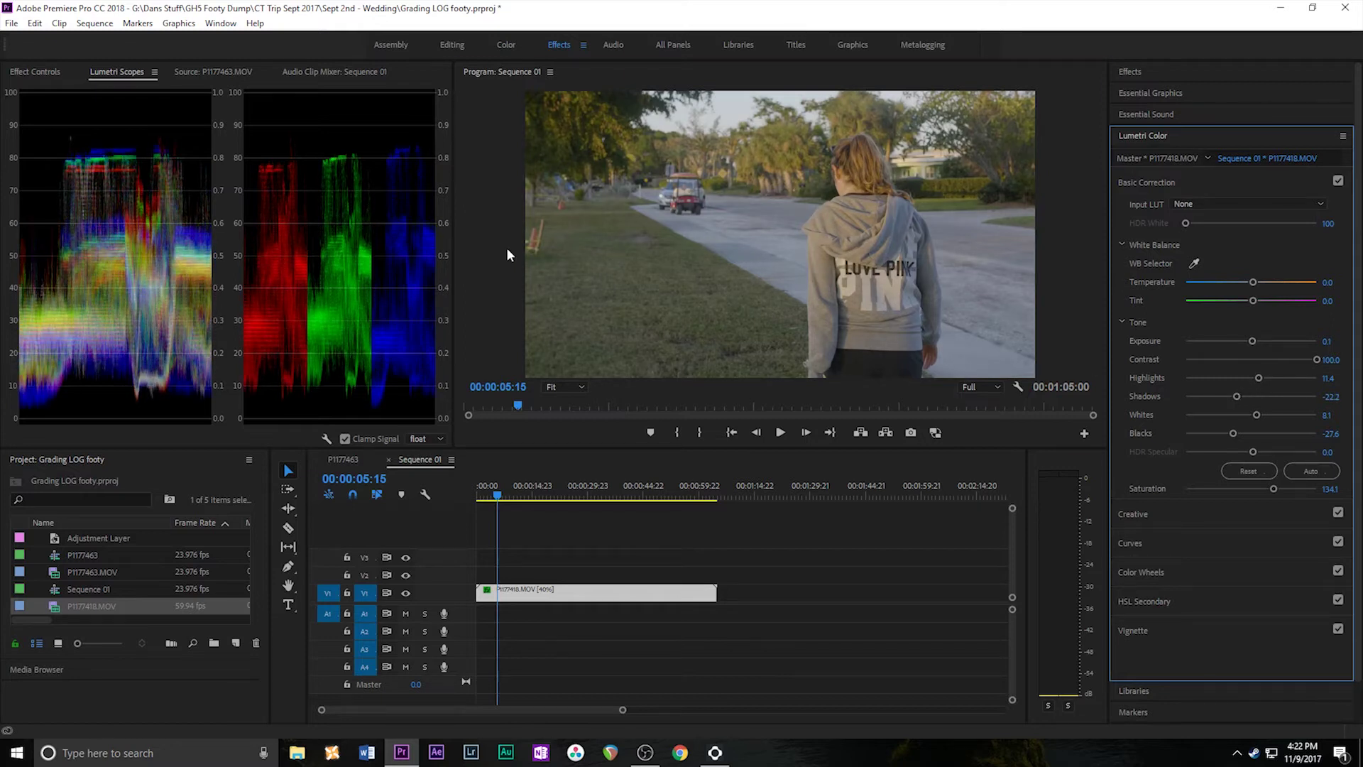
# Step: Play the graded clip in the enlarged program view and compare it with Basic Correction switched off and on
pyautogui.press('`')
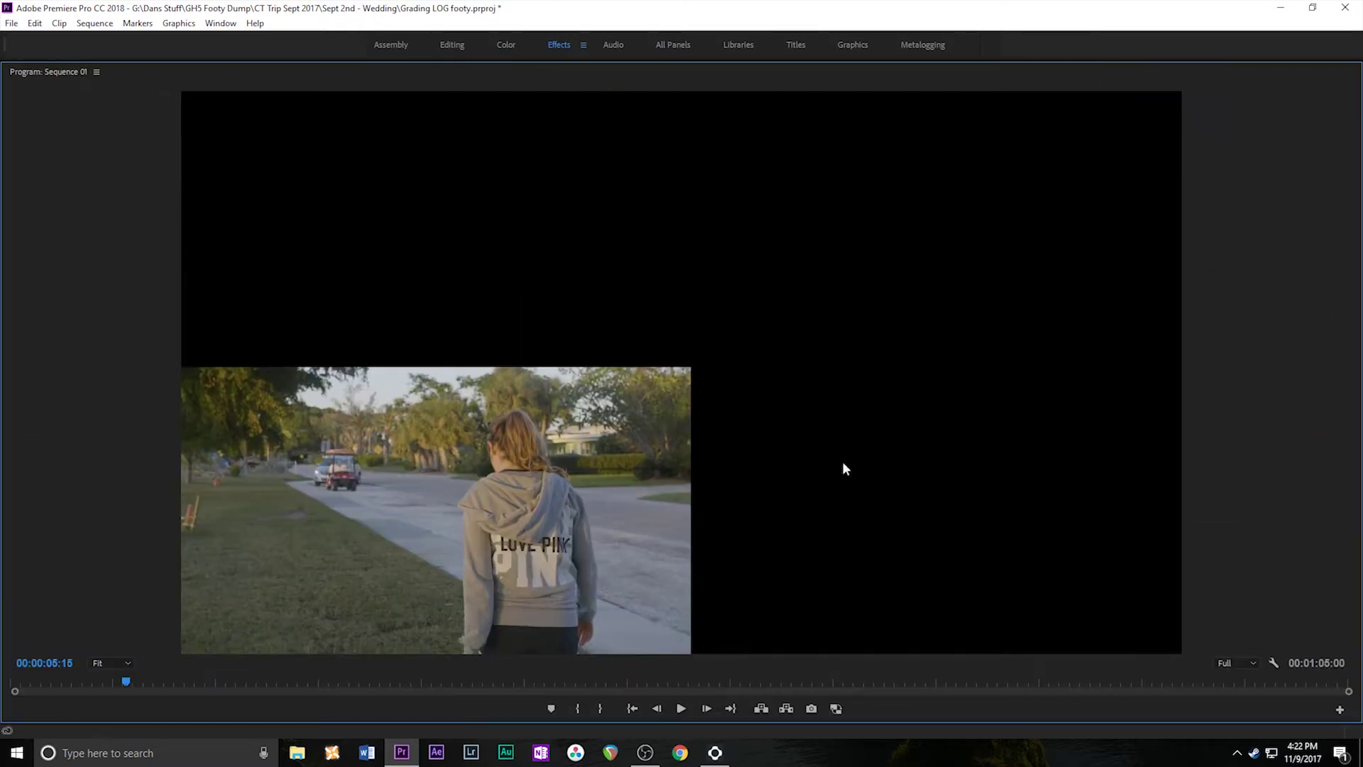
pyautogui.press('space')
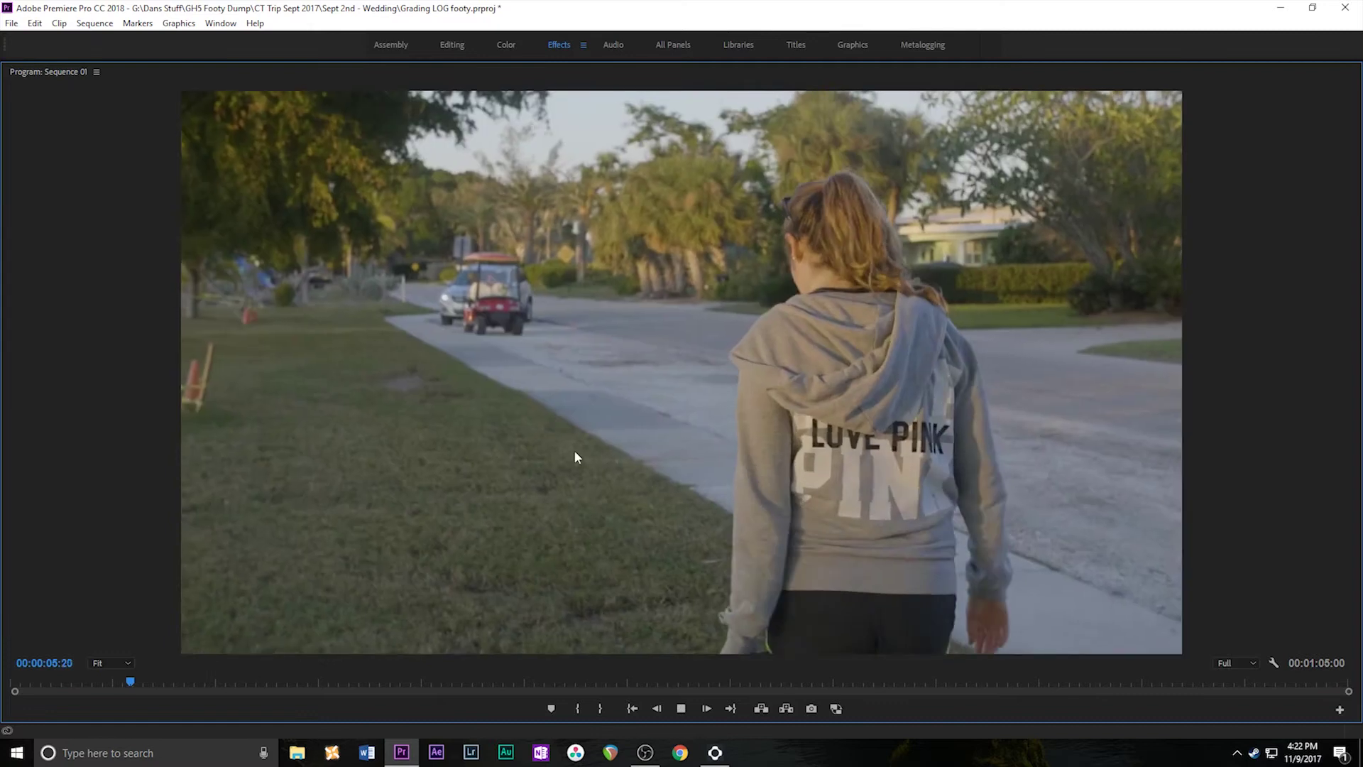
pyautogui.press('space')
pyautogui.press('`')
pyautogui.click(1339, 184)
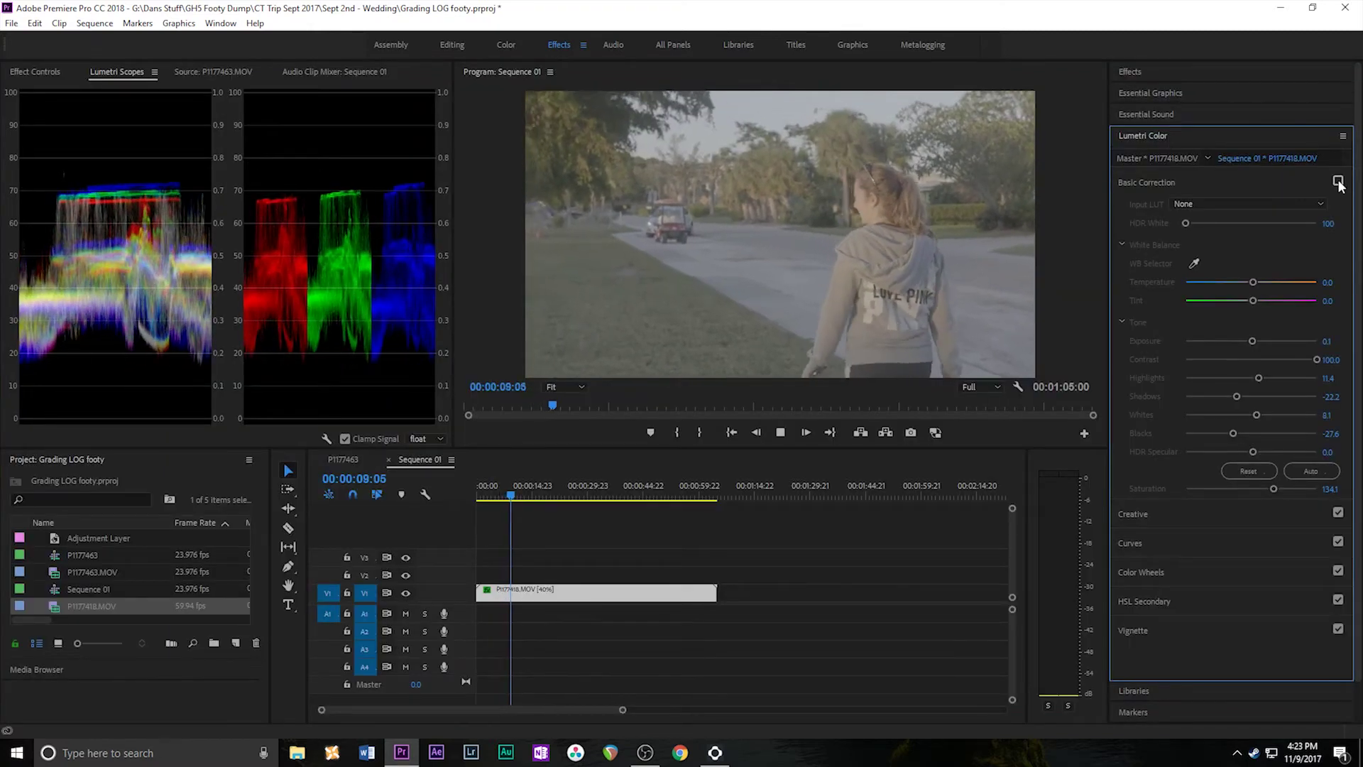
pyautogui.click(1339, 183)
pyautogui.press('space')
# Step: Set the clip's white balance temperature to 9.2 and its exposure to 0.0
pyautogui.moveTo(1253, 282); pyautogui.dragTo(1257, 284)
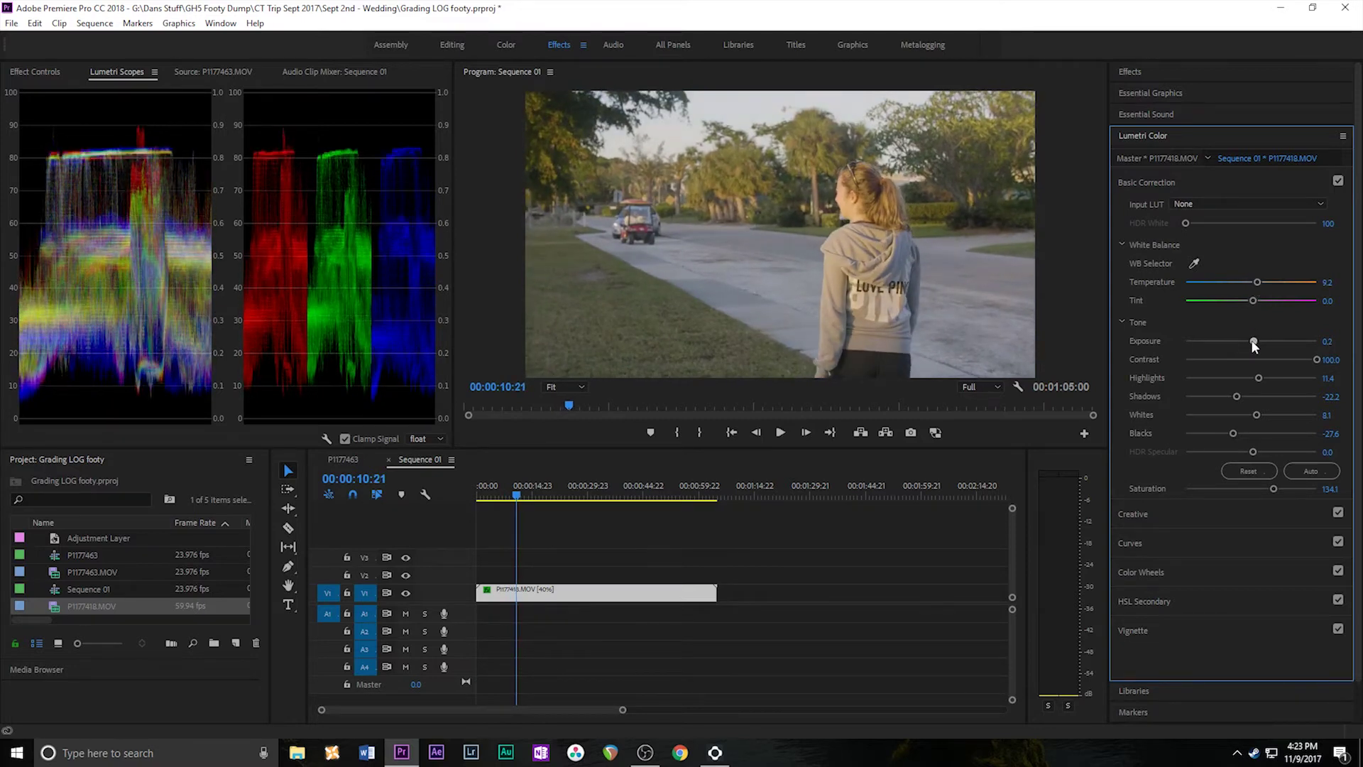
pyautogui.moveTo(1252, 341); pyautogui.dragTo(1252, 341)
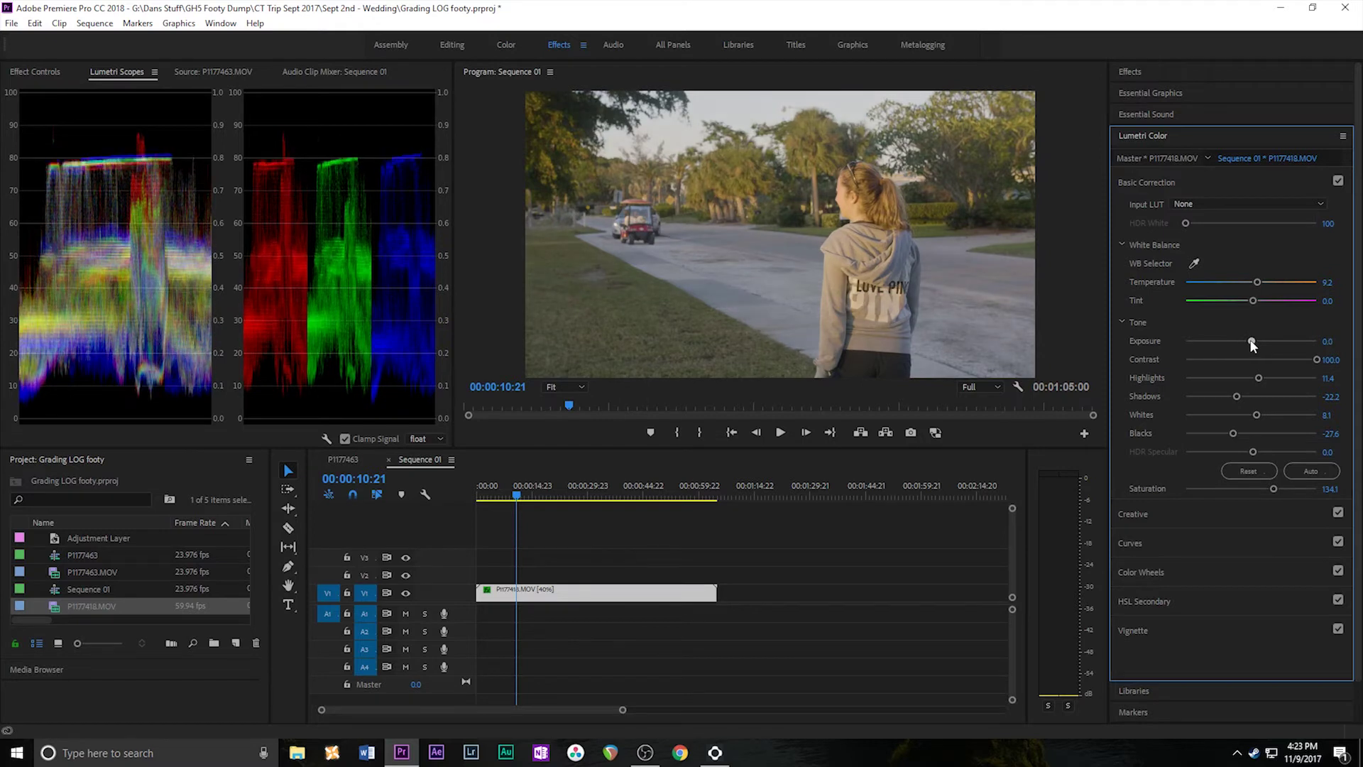
# Step: Create a 3840 x 2160 adjustment layer at 23.976 fps and place it on V2 over the clip's full length
pyautogui.click(235, 643)
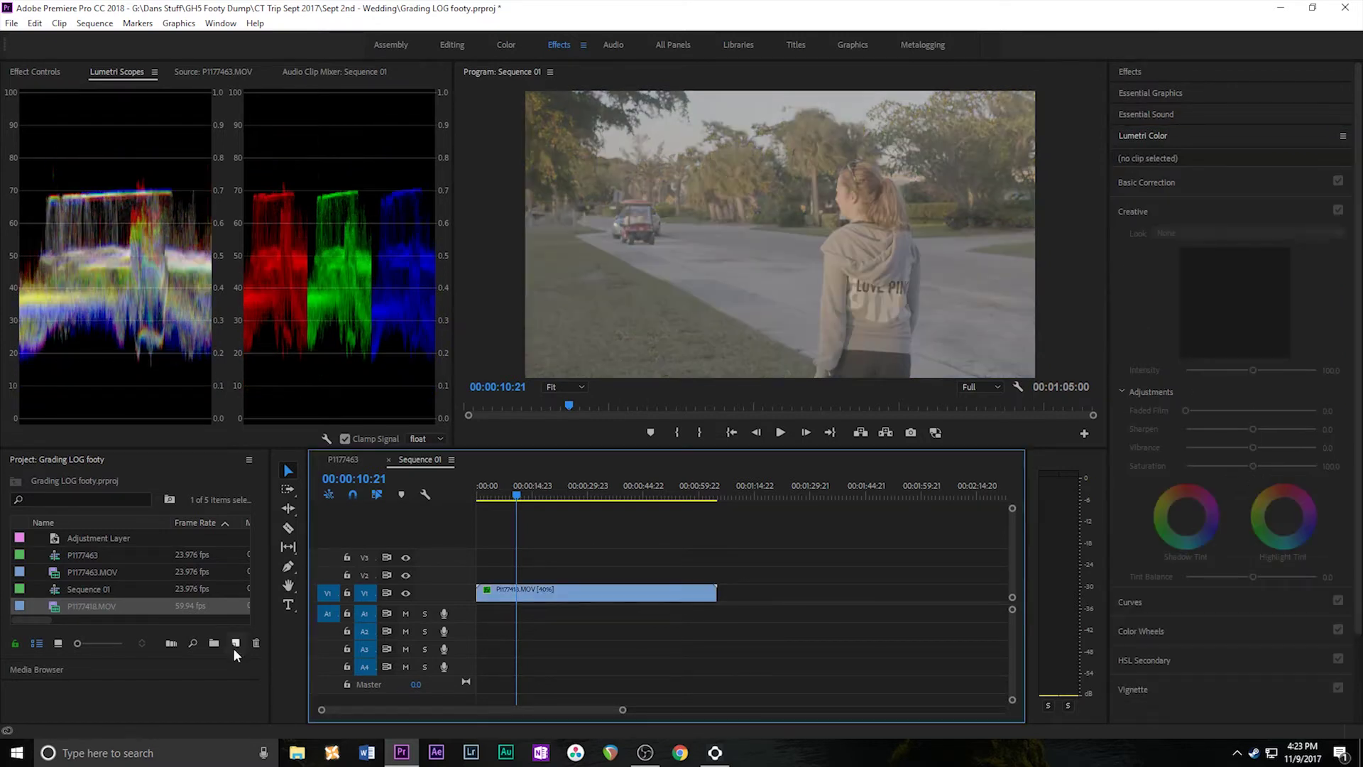
pyautogui.click(286, 512)
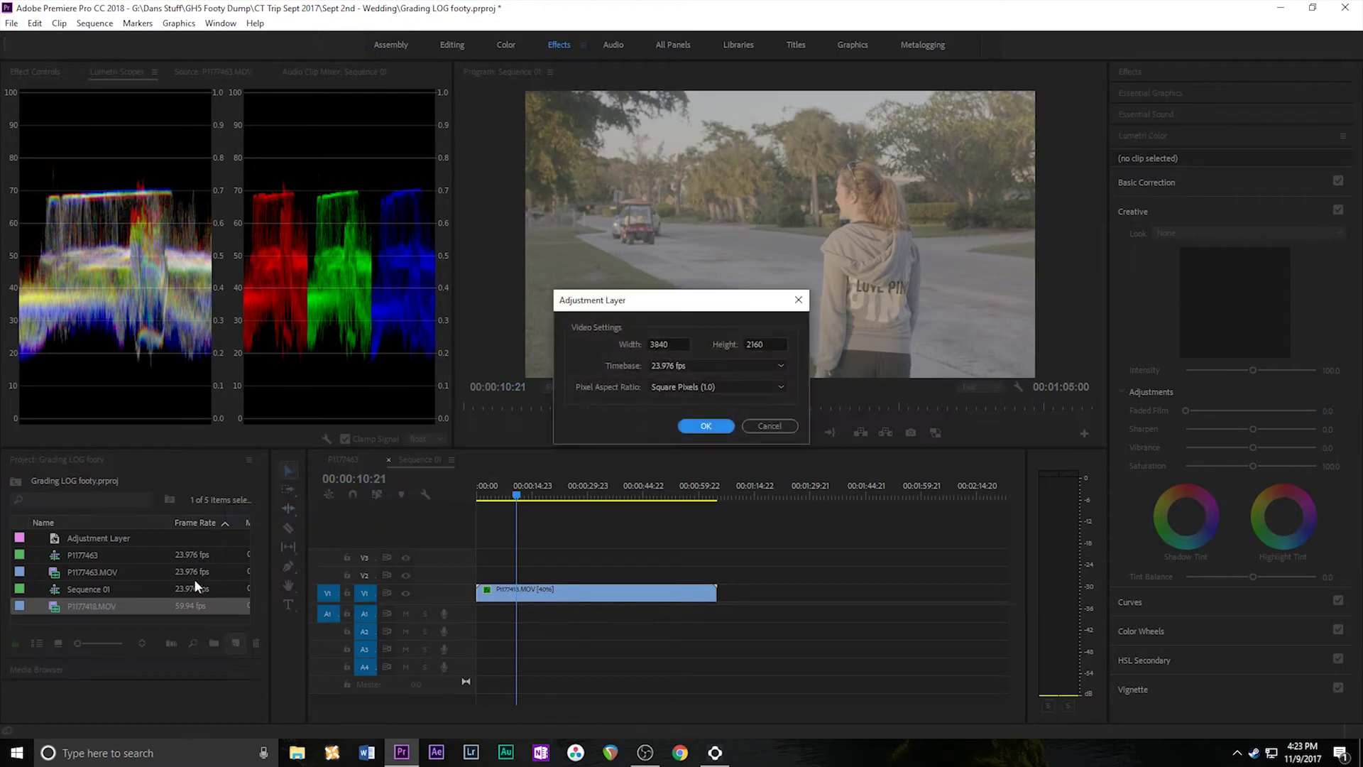
pyautogui.press('Return')
pyautogui.moveTo(99, 555); pyautogui.dragTo(716, 577)
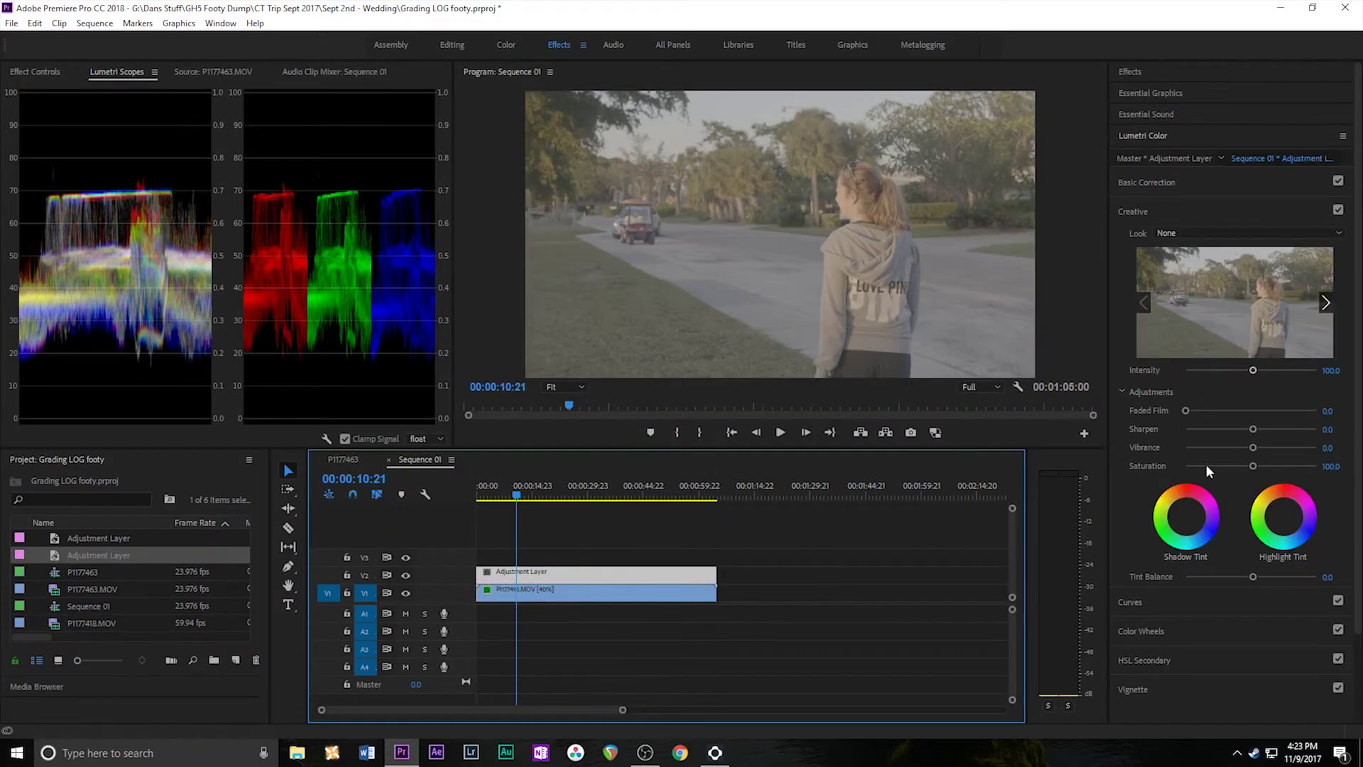
# Step: Apply Yukon.cube from the VLogL folder of the Neumann Films GH5 LUTs as the adjustment layer's creative look
pyautogui.click(1175, 231)
pyautogui.click(989, 55)
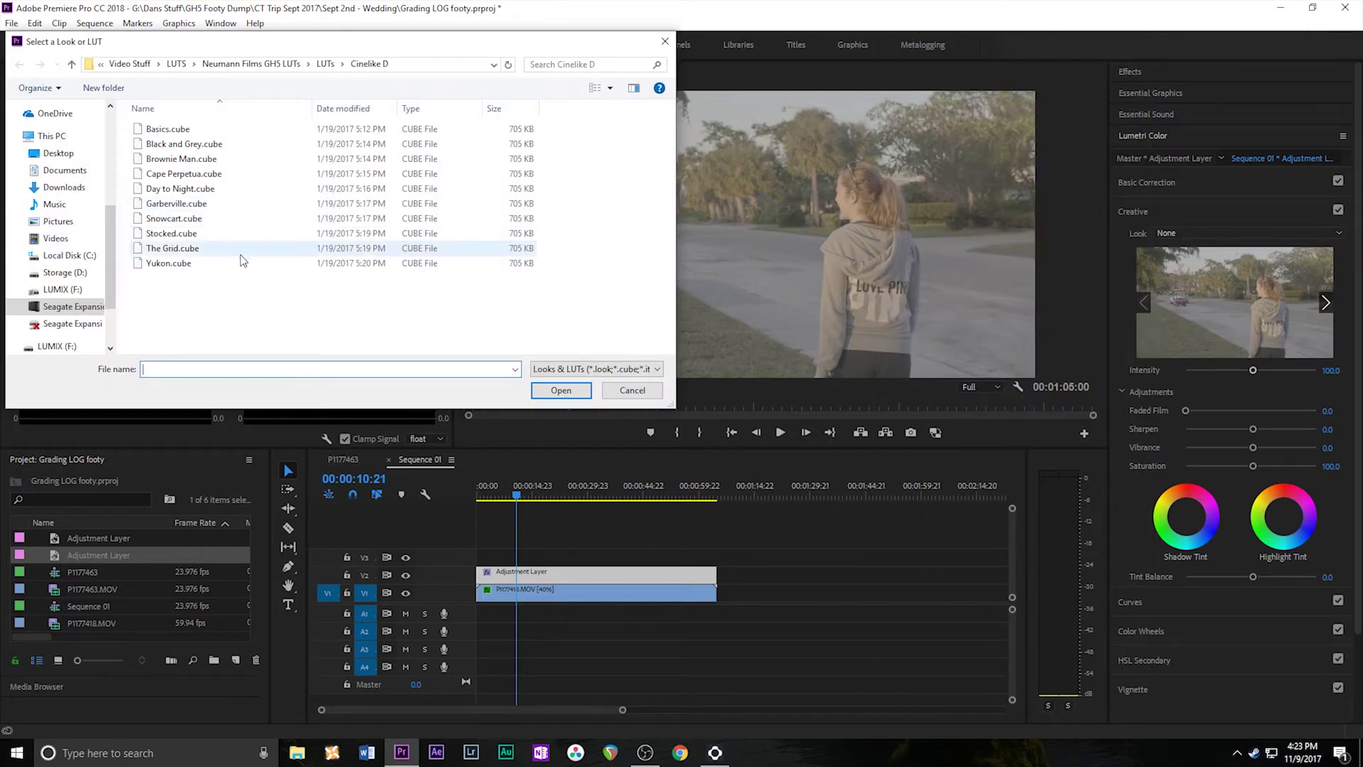
pyautogui.click(327, 66)
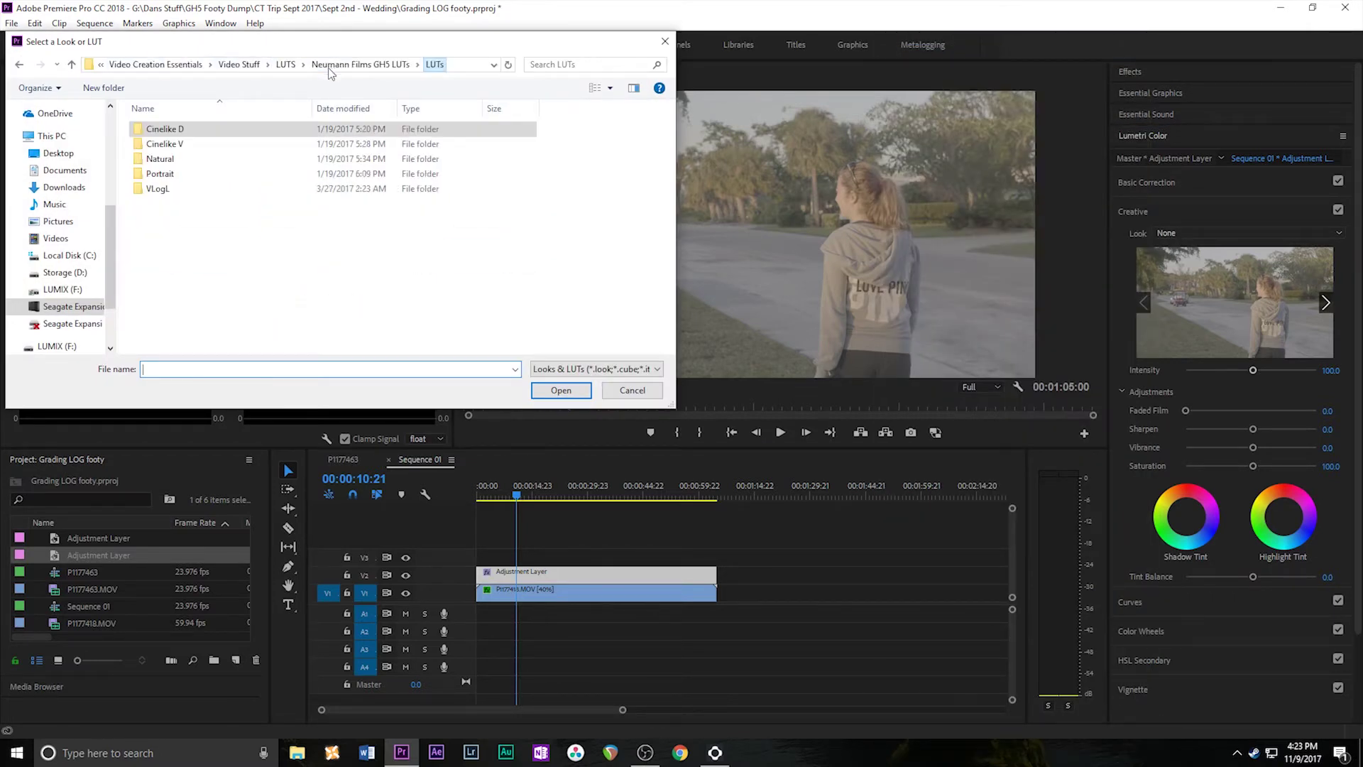
pyautogui.doubleClick(206, 188)
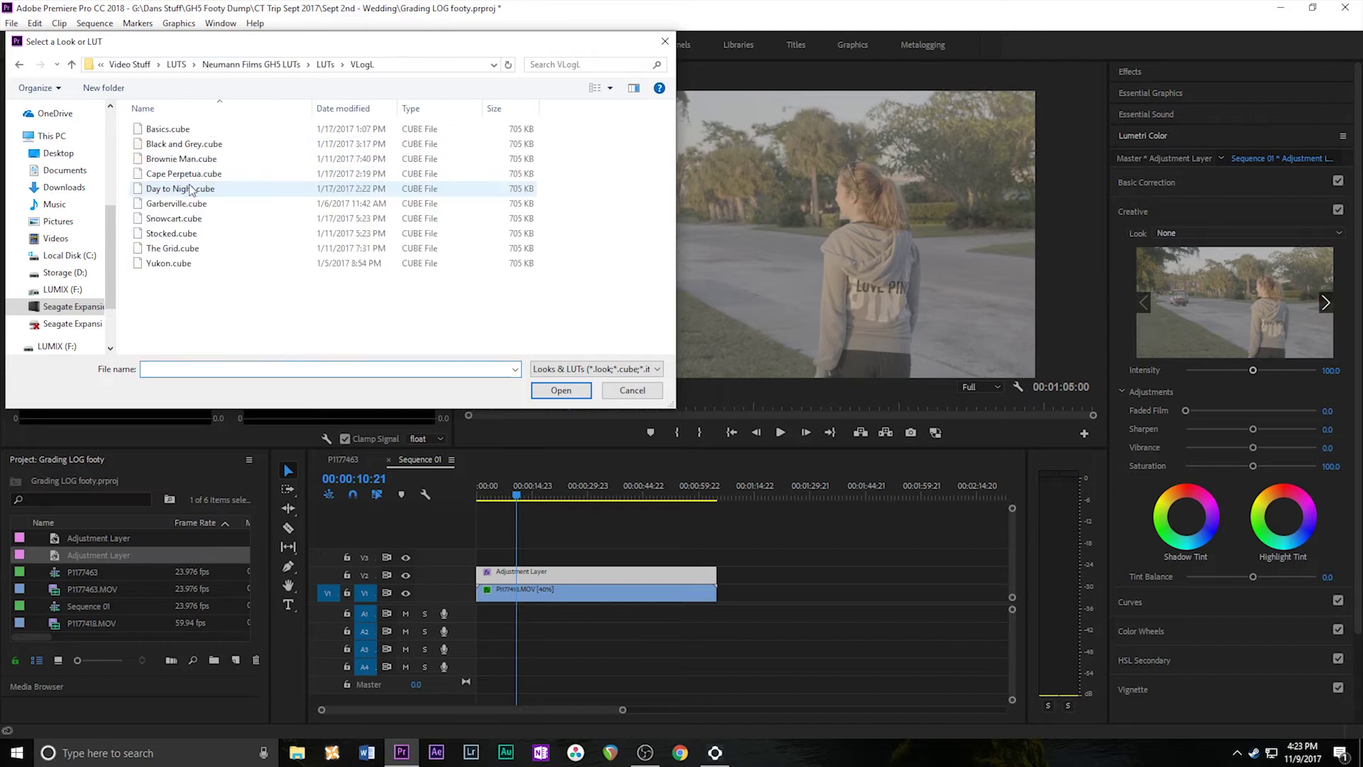
pyautogui.click(199, 263)
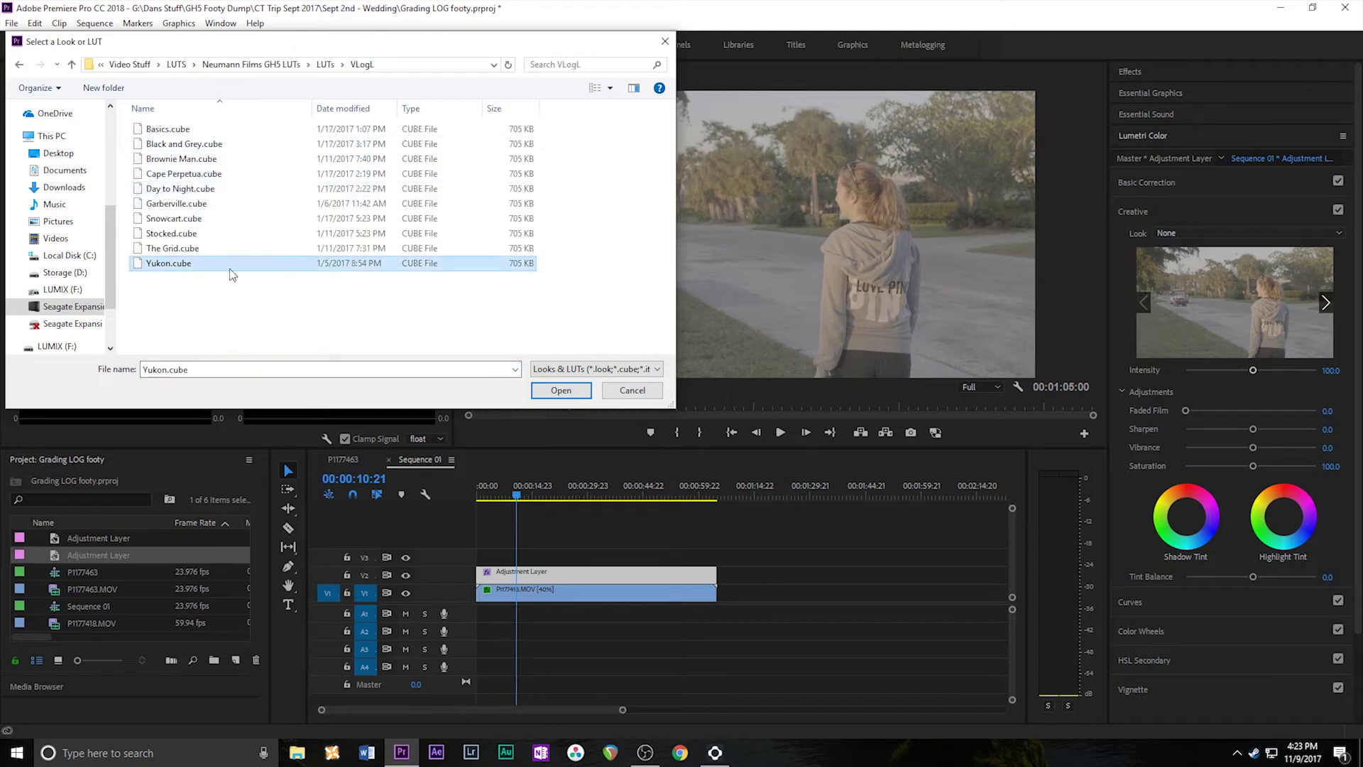
pyautogui.click(558, 390)
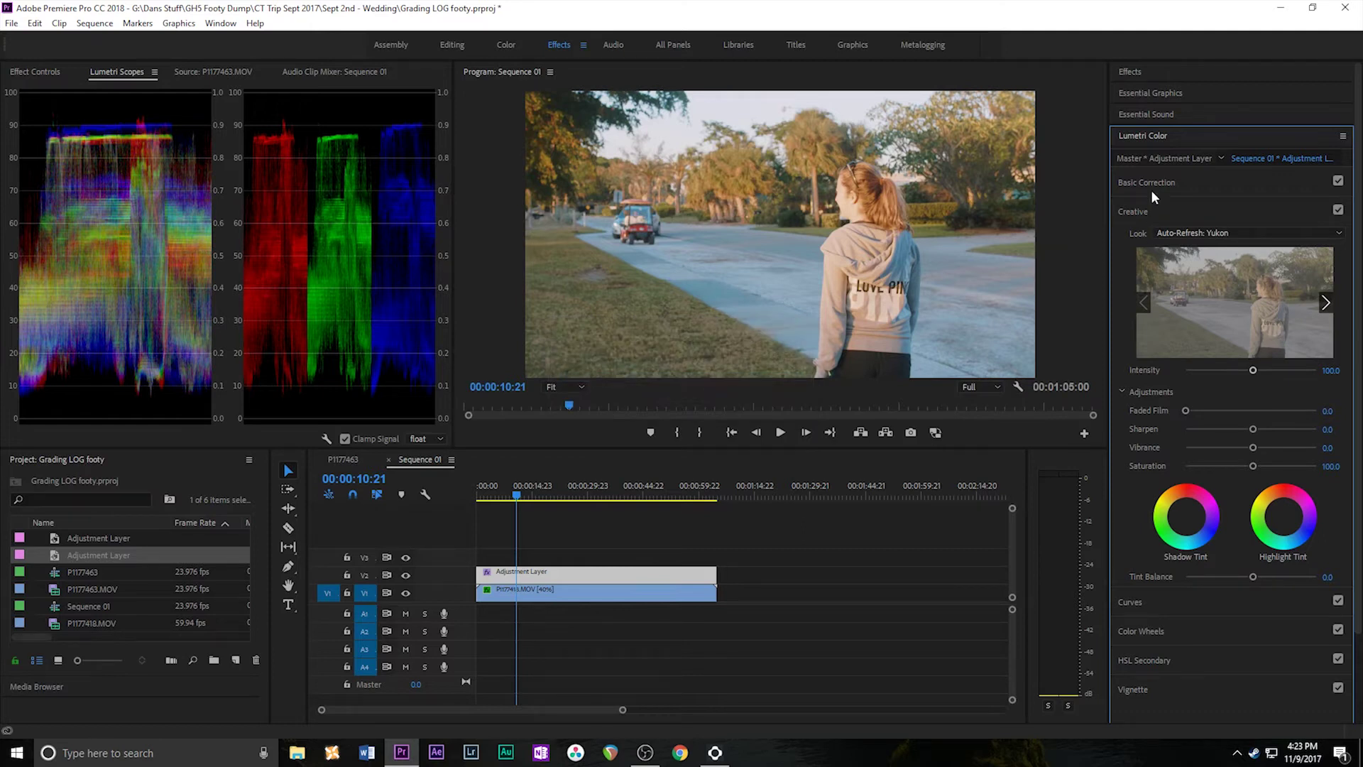
# Step: In the underlying clip's Basic Correction, set highlights to -39.5, blacks to -23.2 and saturation to 118.9
pyautogui.click(707, 595)
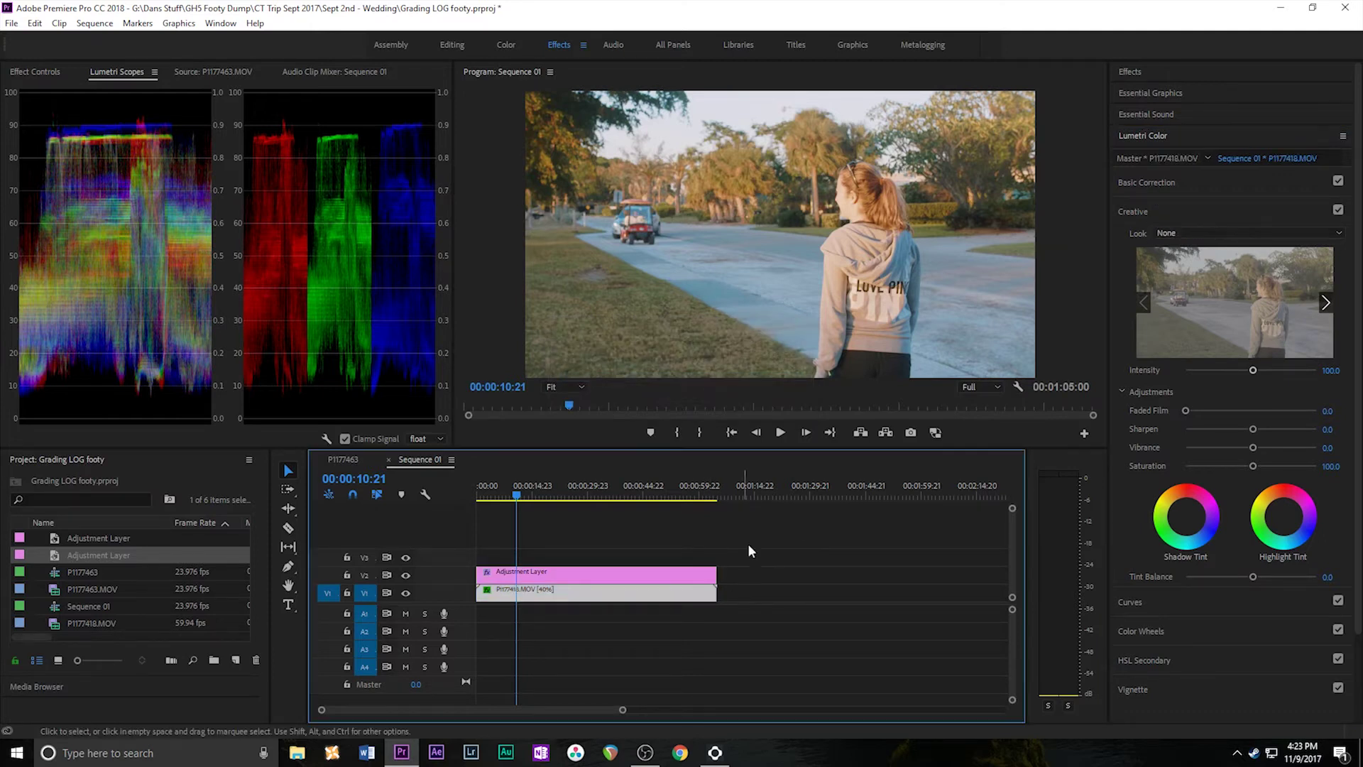
pyautogui.click(1158, 184)
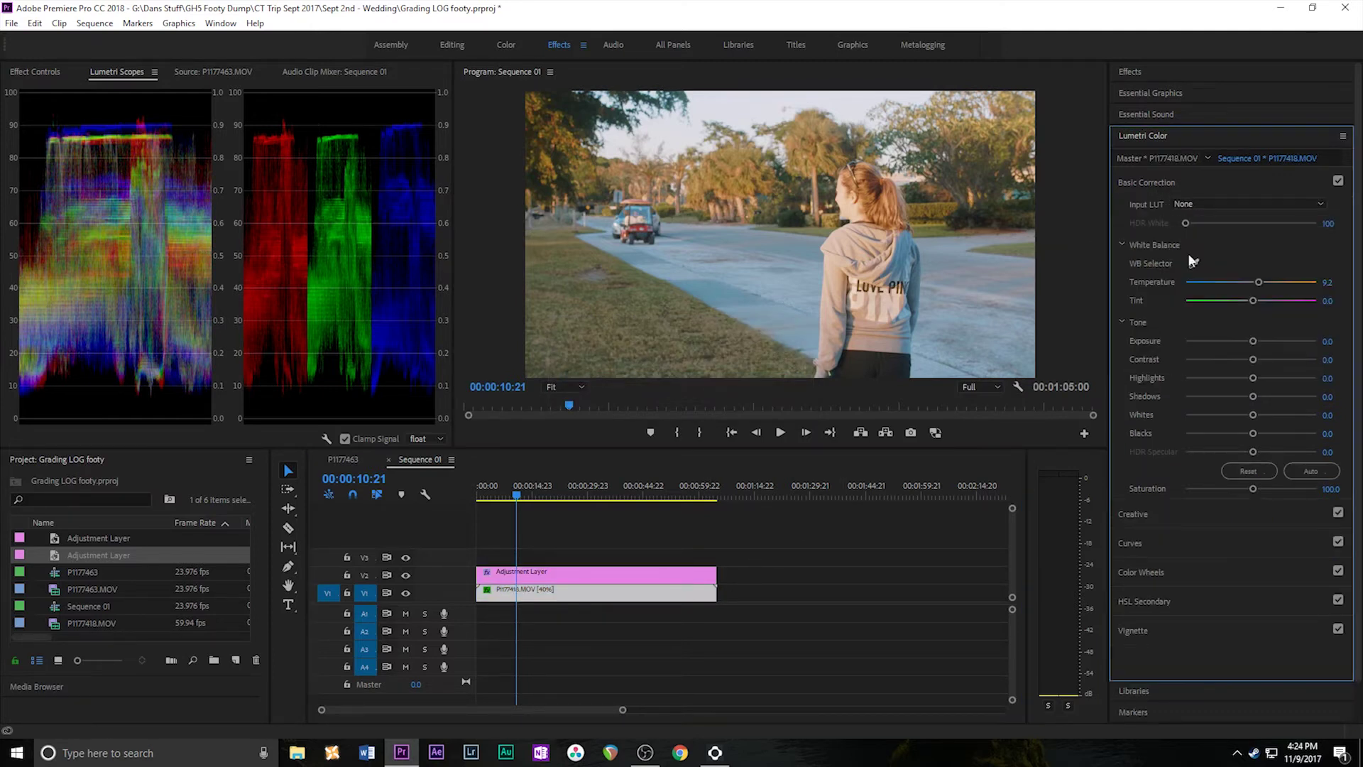
pyautogui.moveTo(1253, 376); pyautogui.dragTo(1225, 382)
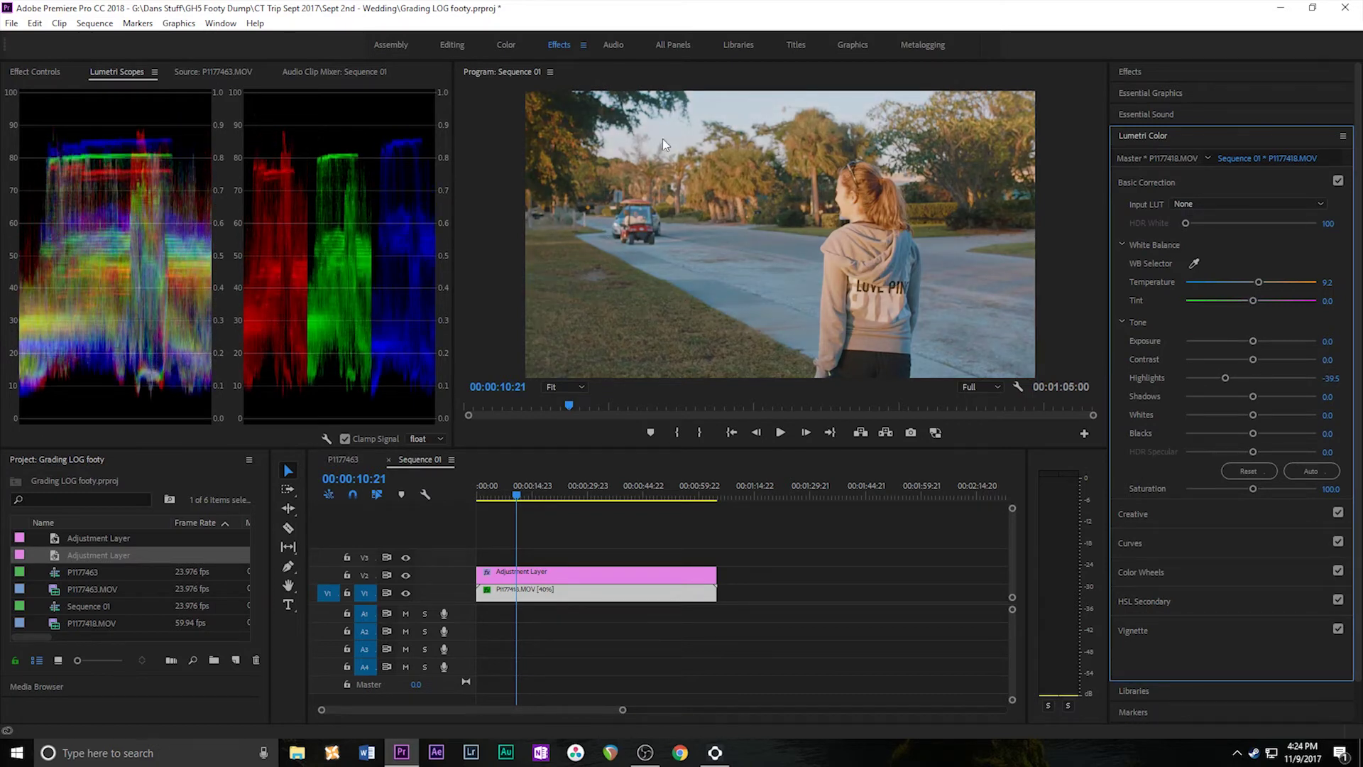
pyautogui.moveTo(1253, 434); pyautogui.dragTo(1236, 435)
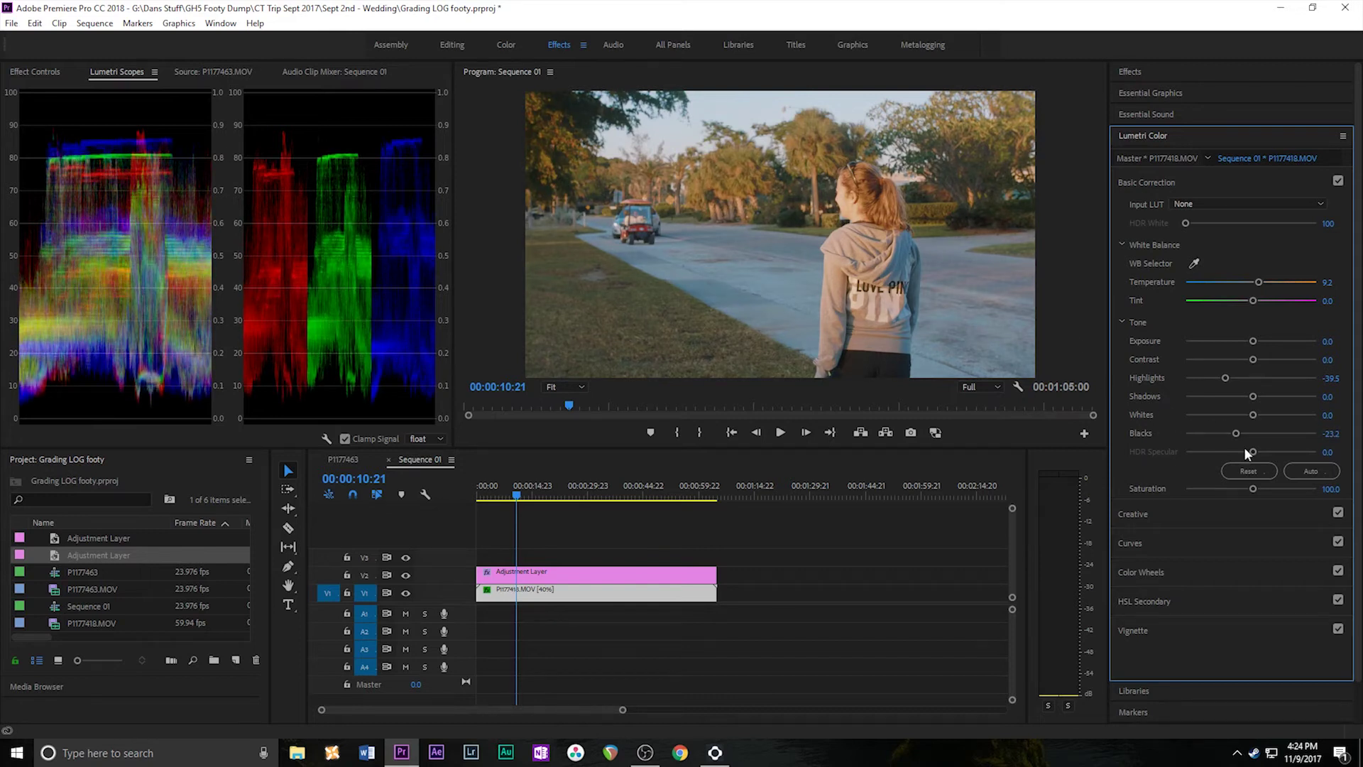
pyautogui.moveTo(1252, 489); pyautogui.dragTo(1262, 487)
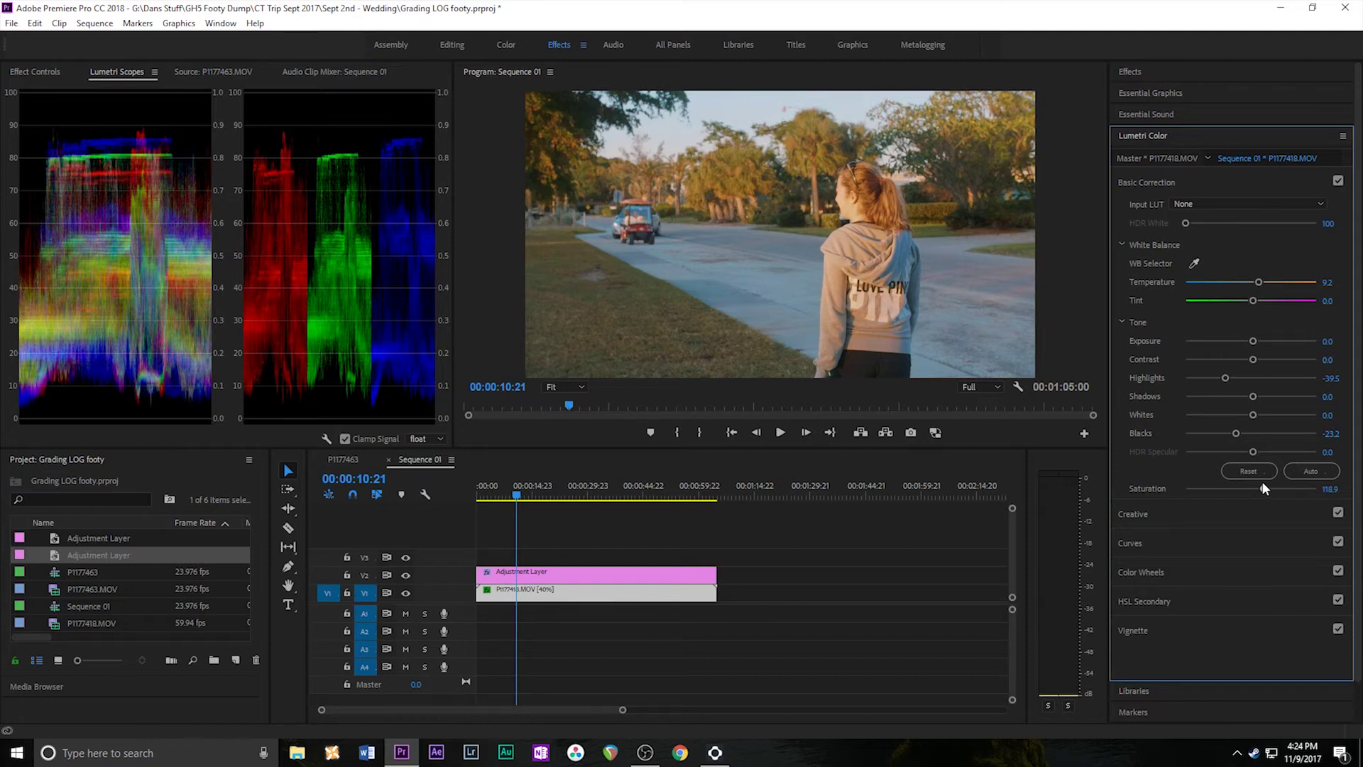
# Step: Set the clip's contrast to 20, exposure to -0.1 and shadows to -2.7, and play it back to check the grade
pyautogui.moveTo(1253, 359); pyautogui.dragTo(1272, 359)
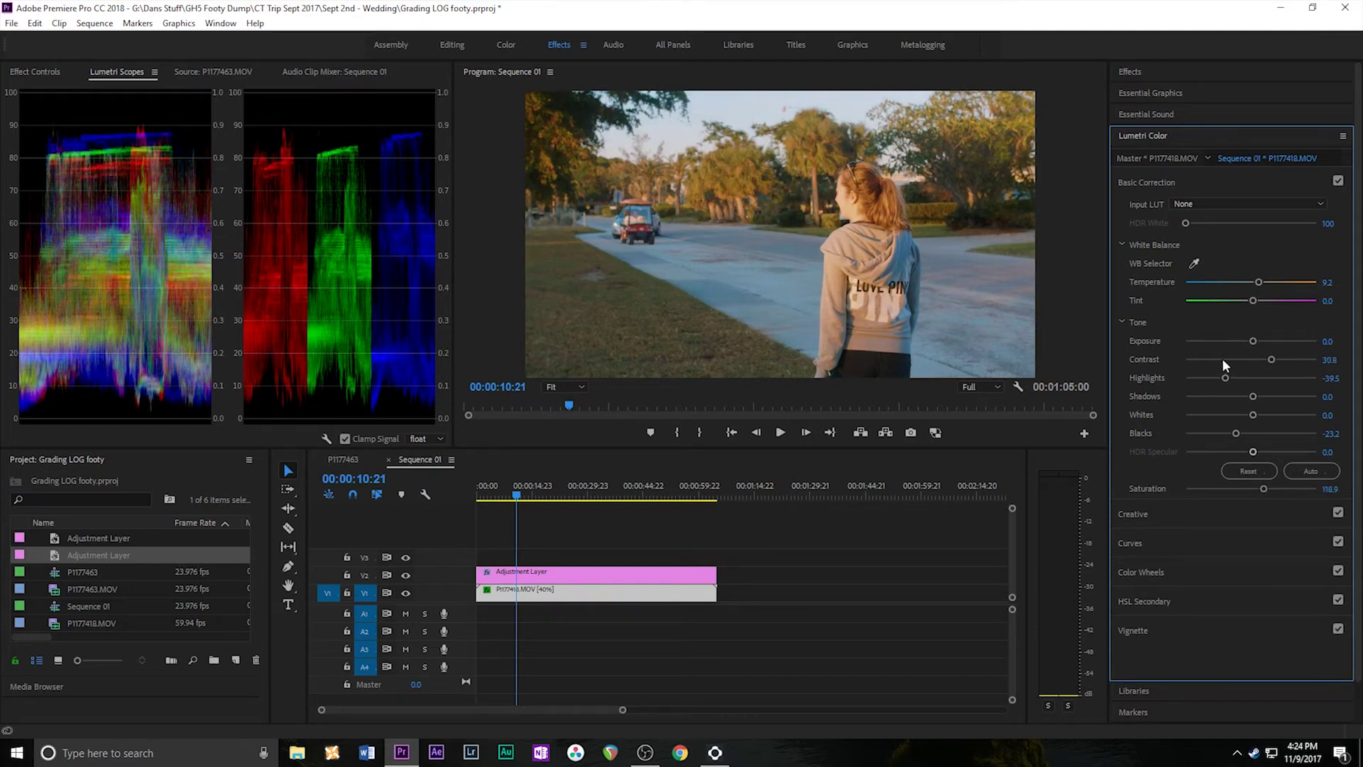
pyautogui.moveTo(1268, 359); pyautogui.dragTo(1263, 359)
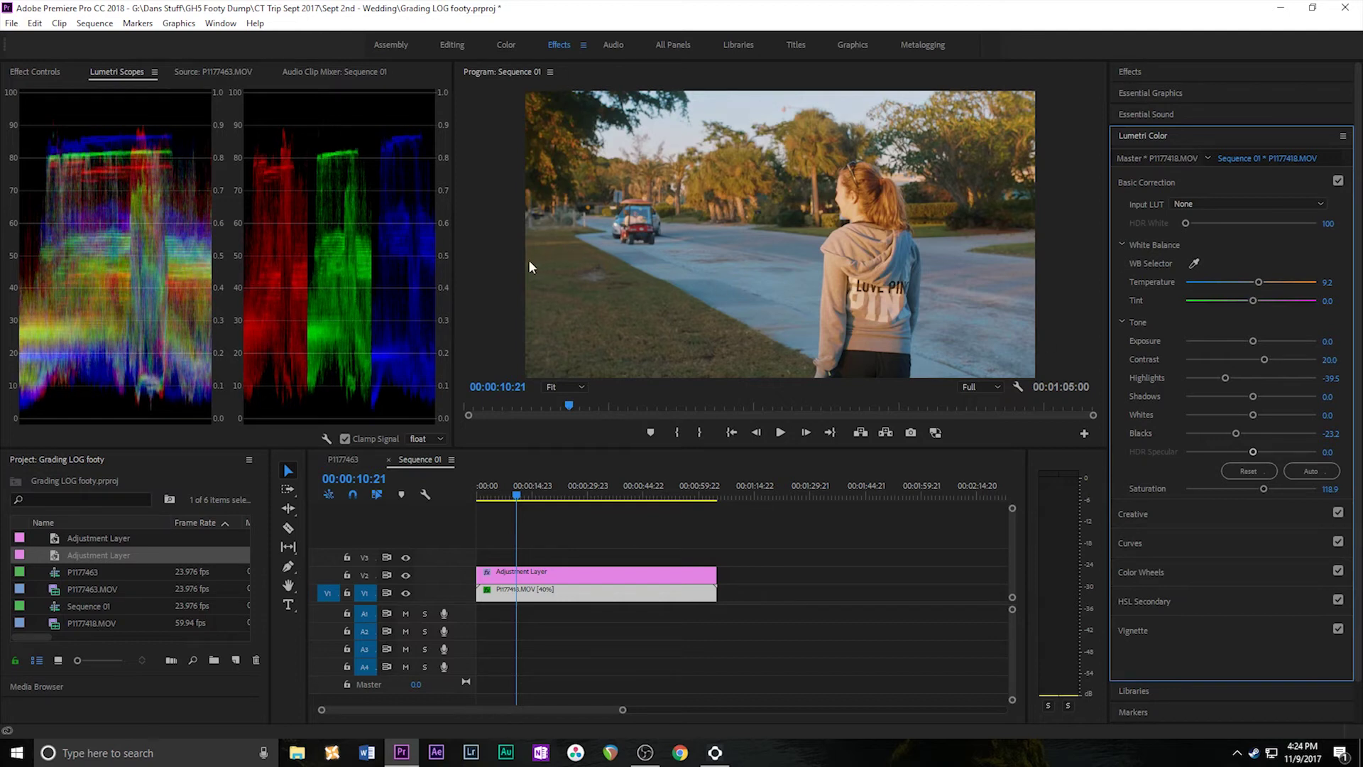
pyautogui.moveTo(1253, 341); pyautogui.dragTo(1249, 343)
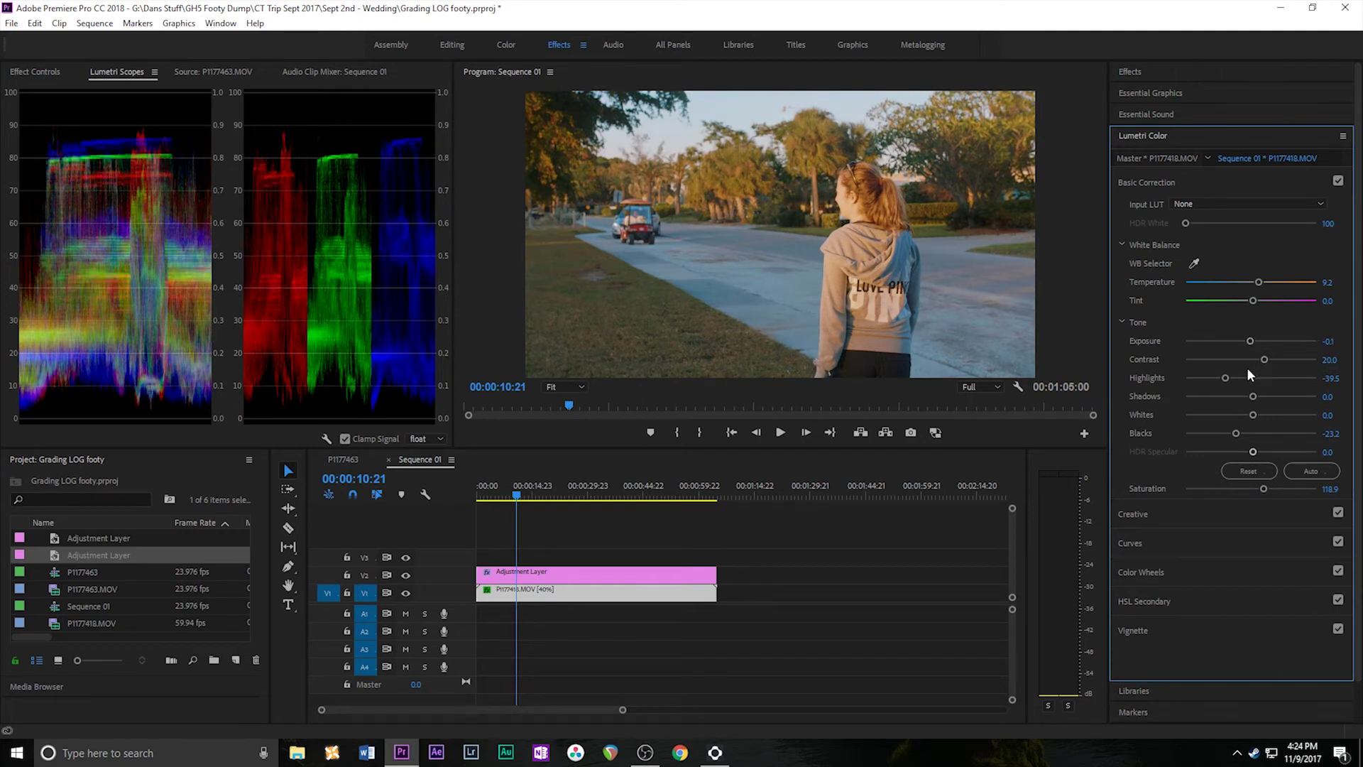
pyautogui.moveTo(1252, 397)
pyautogui.mouseDown()
pyautogui.moveTo(1232, 396)
pyautogui.moveTo(1250, 396)
pyautogui.mouseUp()
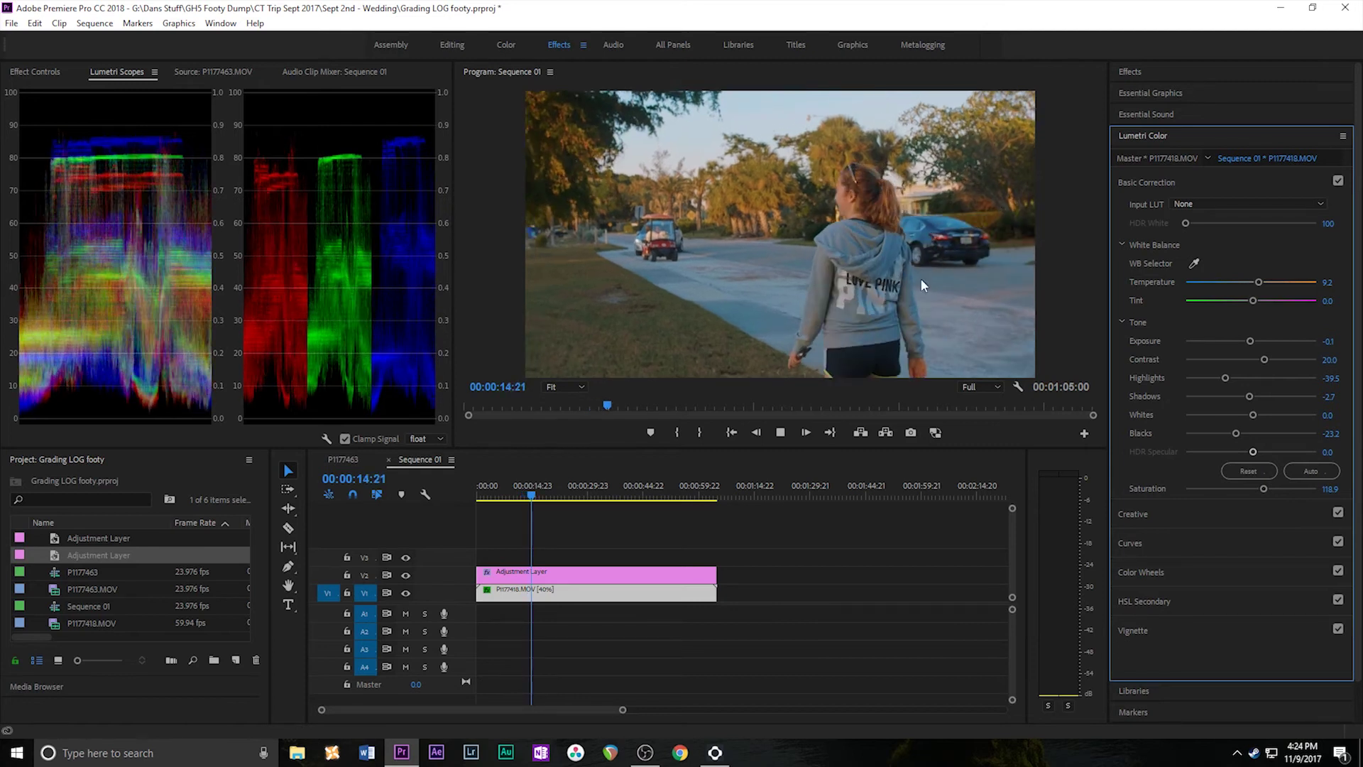
pyautogui.press('space')
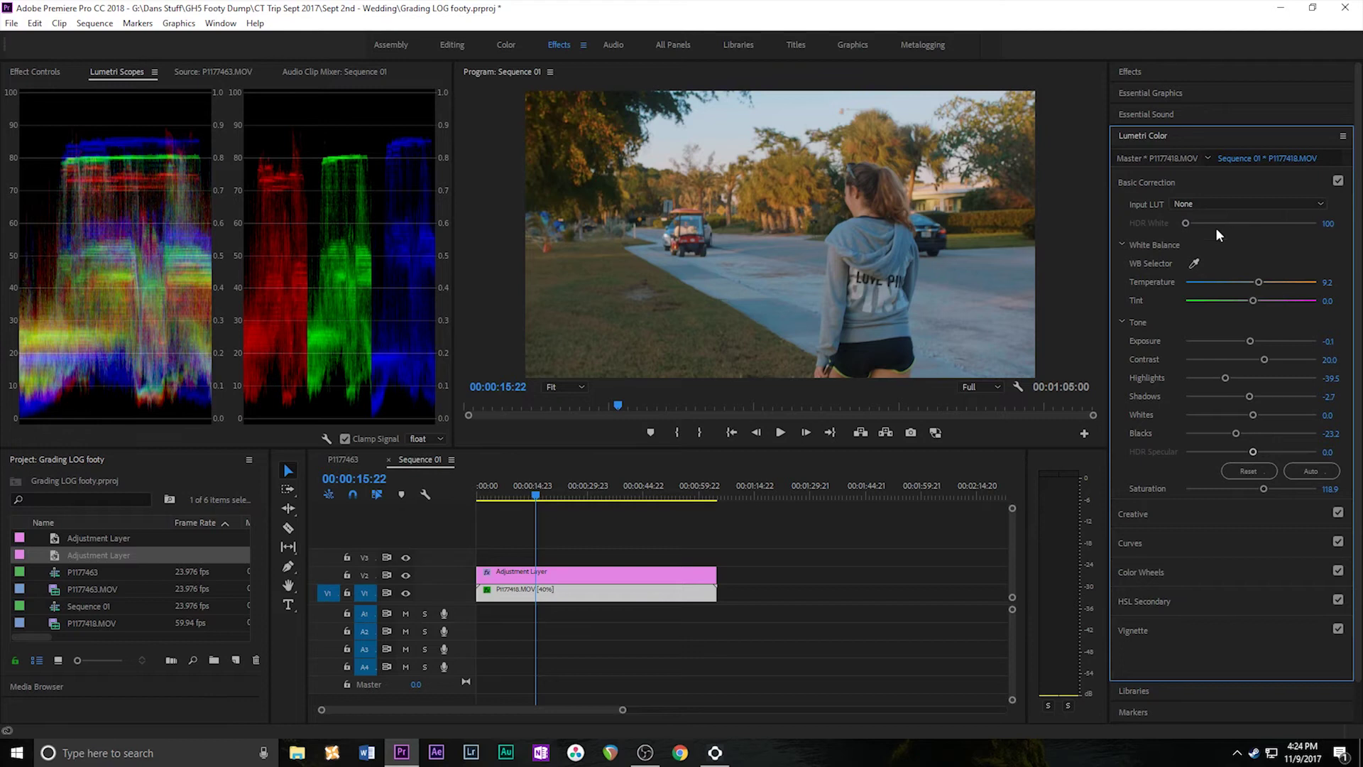
# Step: Delete the adjustment layer from V2 in the timeline
pyautogui.click(688, 575)
pyautogui.press('Delete')
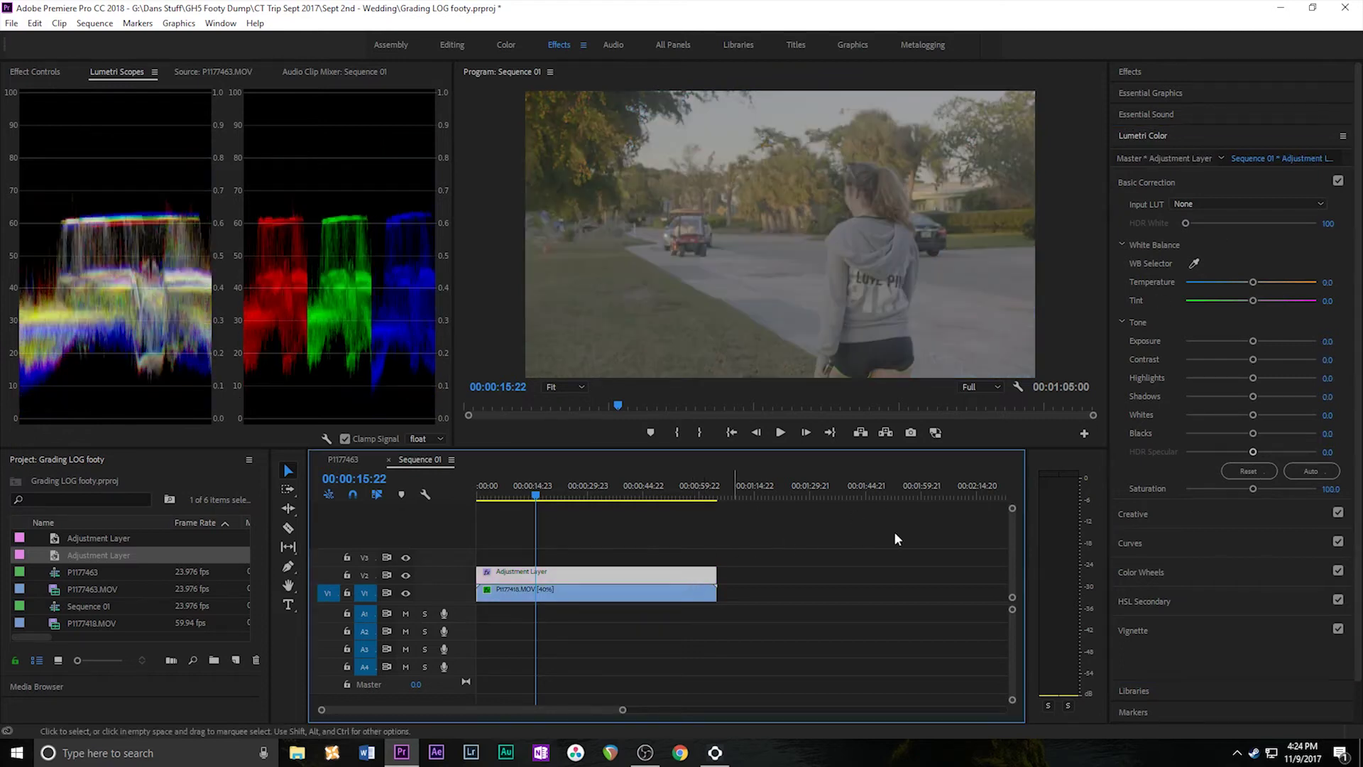
# Step: Reset the P1177418.MOV clip's highlights, contrast, exposure, blacks and shadows to their defaults
pyautogui.click(692, 593)
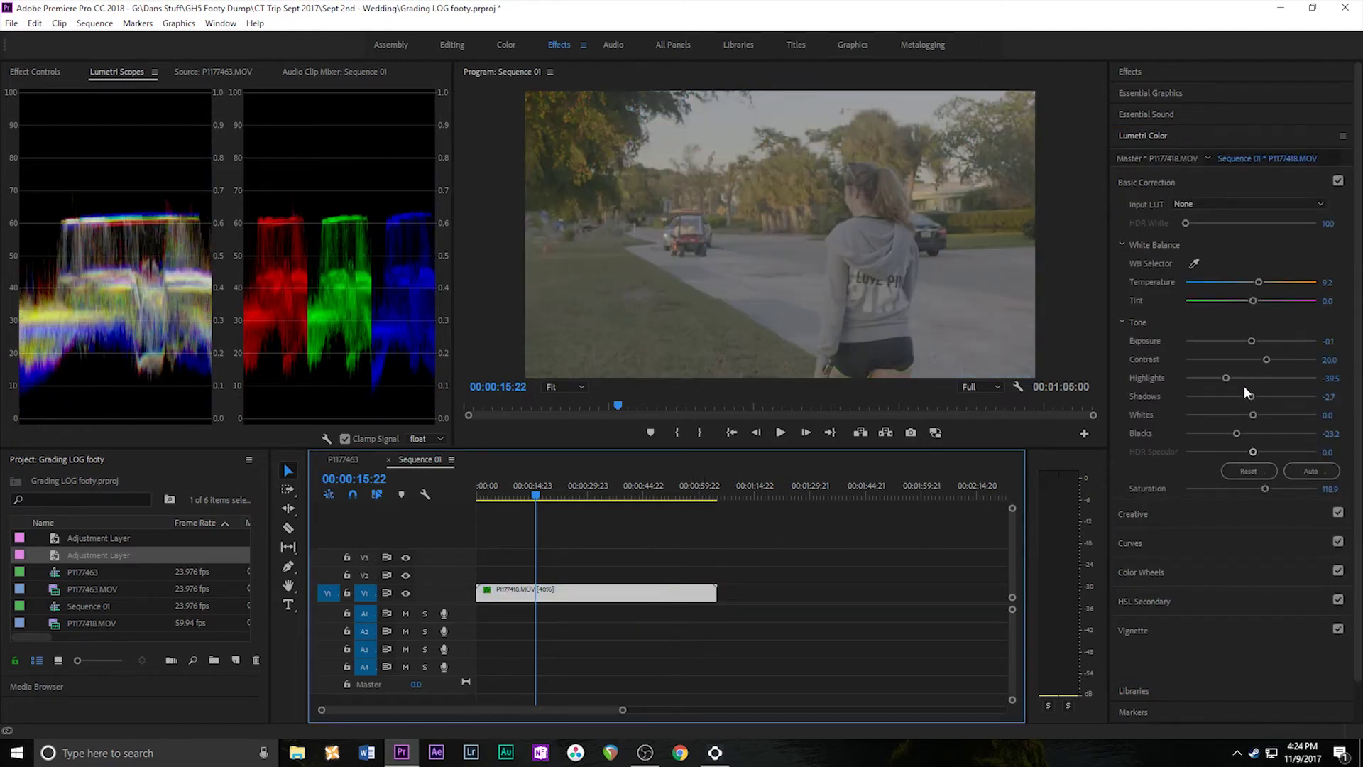
pyautogui.doubleClick(1249, 379)
pyautogui.doubleClick(1255, 360)
pyautogui.doubleClick(1253, 341)
pyautogui.doubleClick(1252, 430)
pyautogui.doubleClick(1249, 397)
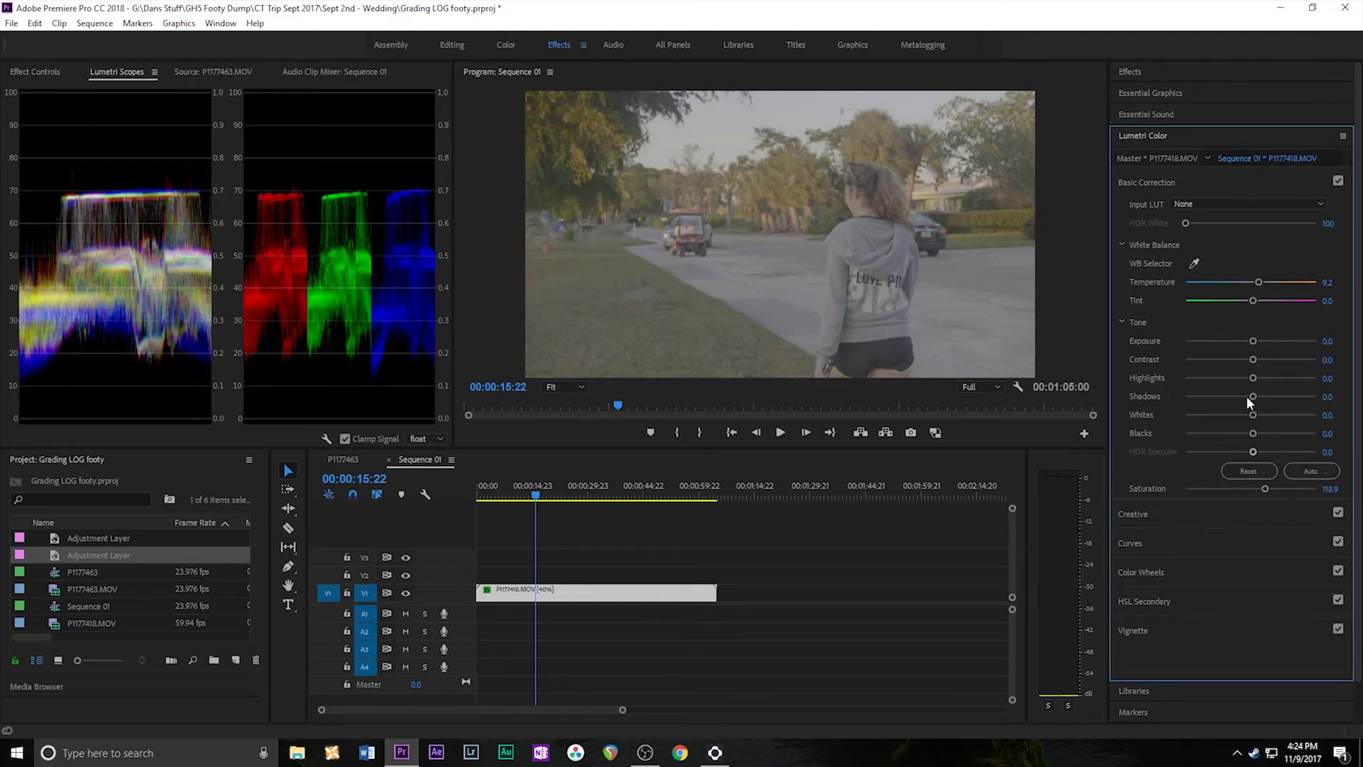
# Step: Reset the P1177418.MOV clip's Basic Correction saturation and temperature to their defaults
pyautogui.doubleClick(1264, 489)
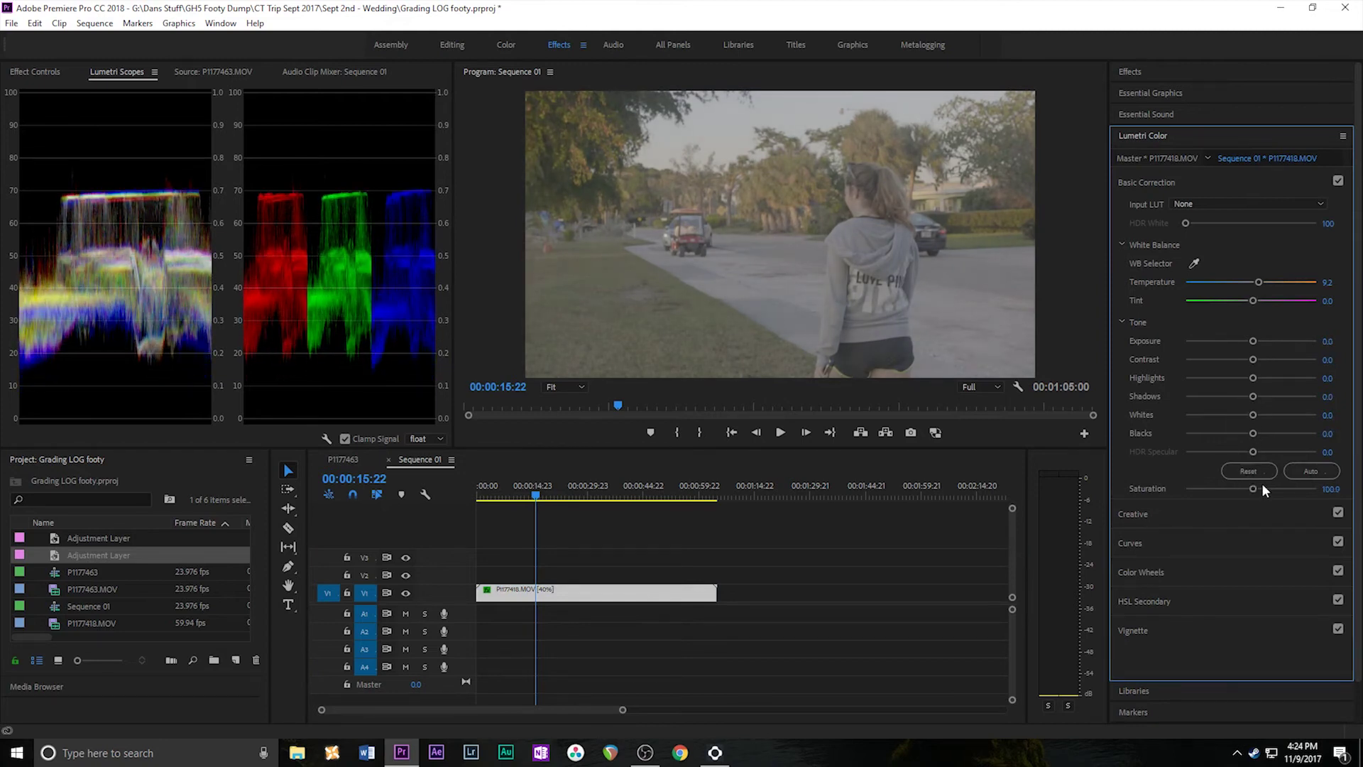
pyautogui.doubleClick(1255, 283)
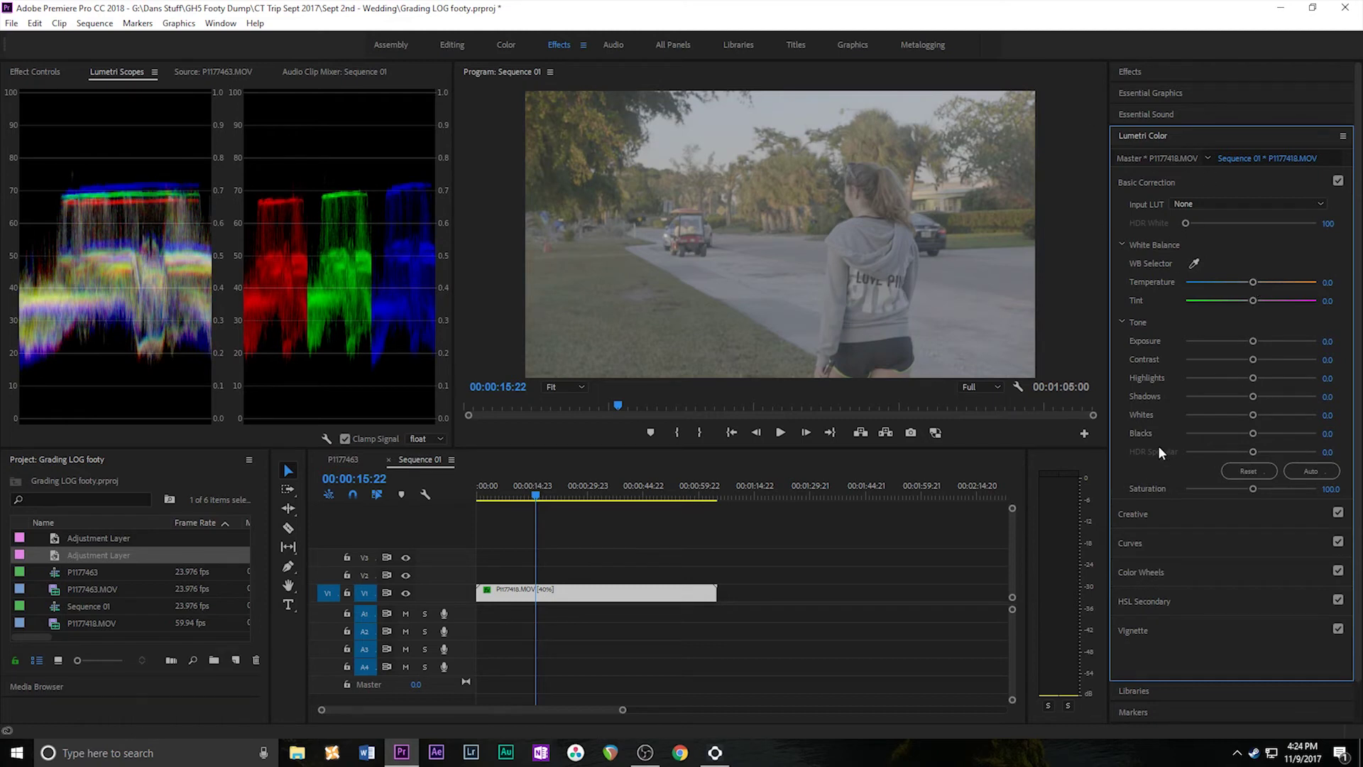
# Step: Shape the clip's white RGB curve into an S-curve with lowered shadows, an anchored midpoint, raised highlights and the black point moved inward
pyautogui.click(1145, 537)
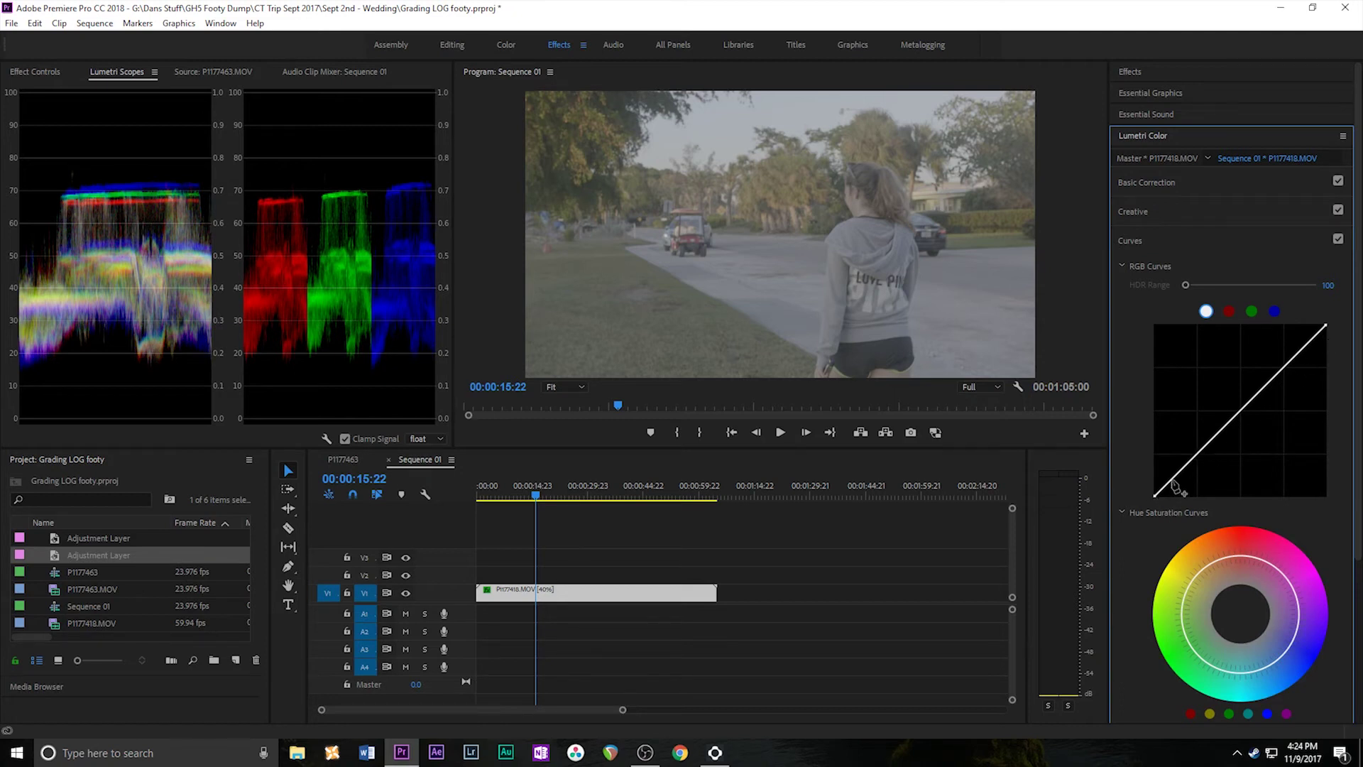
pyautogui.moveTo(1200, 452); pyautogui.dragTo(1203, 461)
pyautogui.moveTo(1292, 376); pyautogui.dragTo(1280, 358)
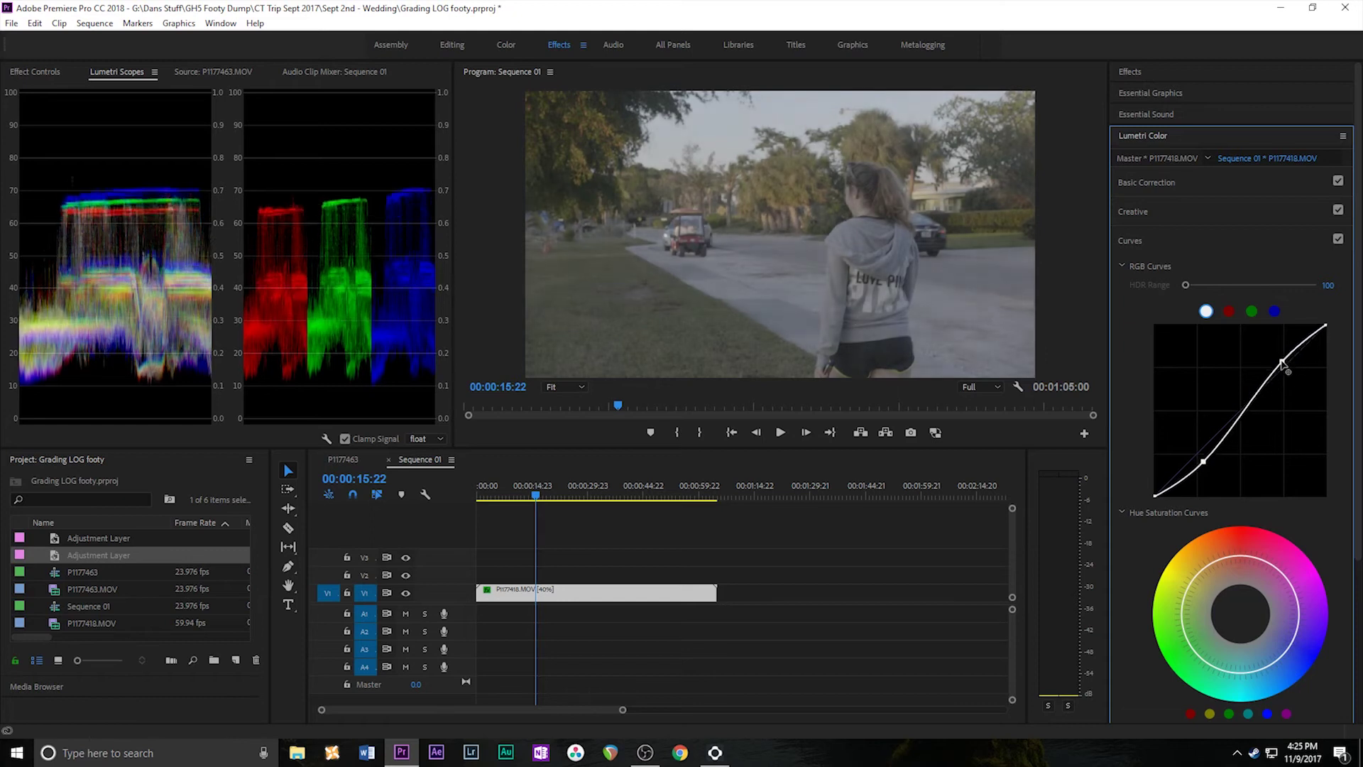
pyautogui.moveTo(1156, 495)
pyautogui.mouseDown()
pyautogui.moveTo(1196, 507)
pyautogui.moveTo(1177, 505)
pyautogui.mouseUp()
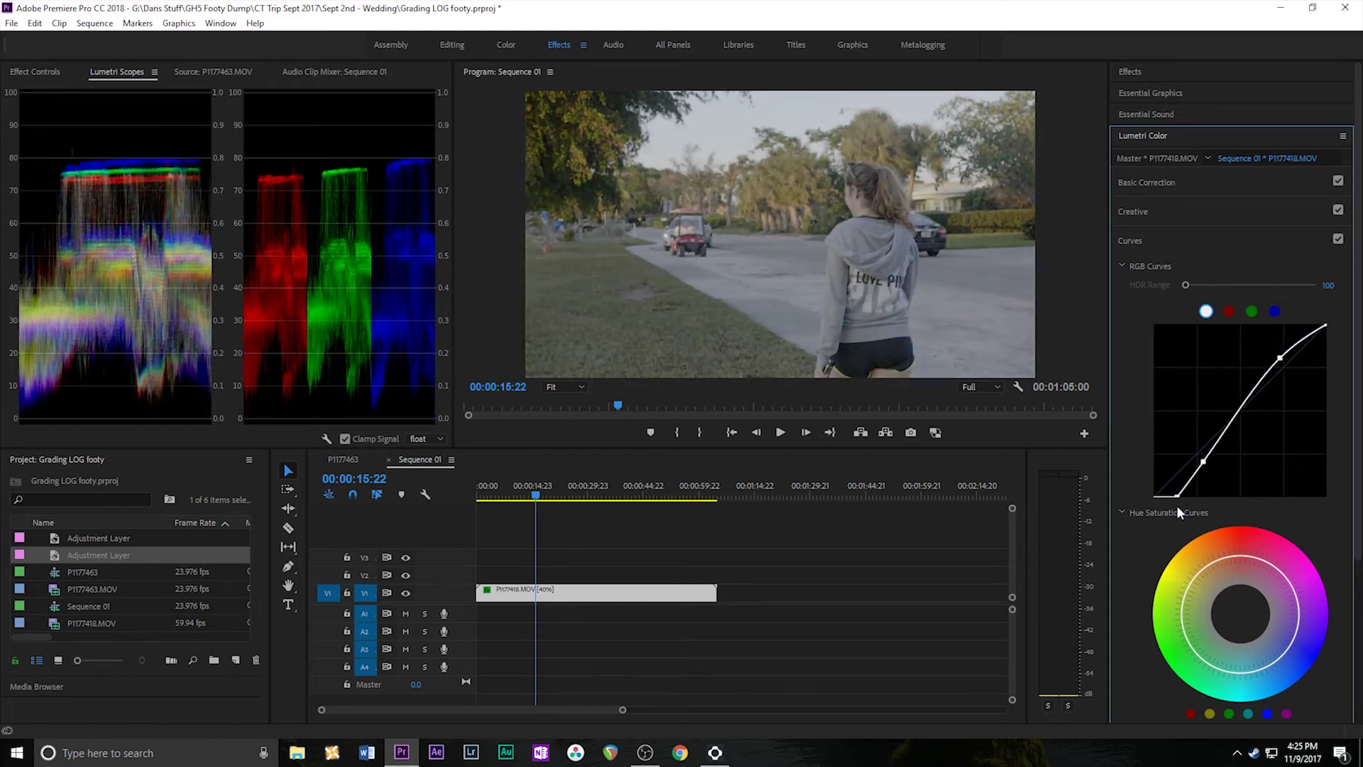
pyautogui.moveTo(1326, 329); pyautogui.dragTo(1325, 325)
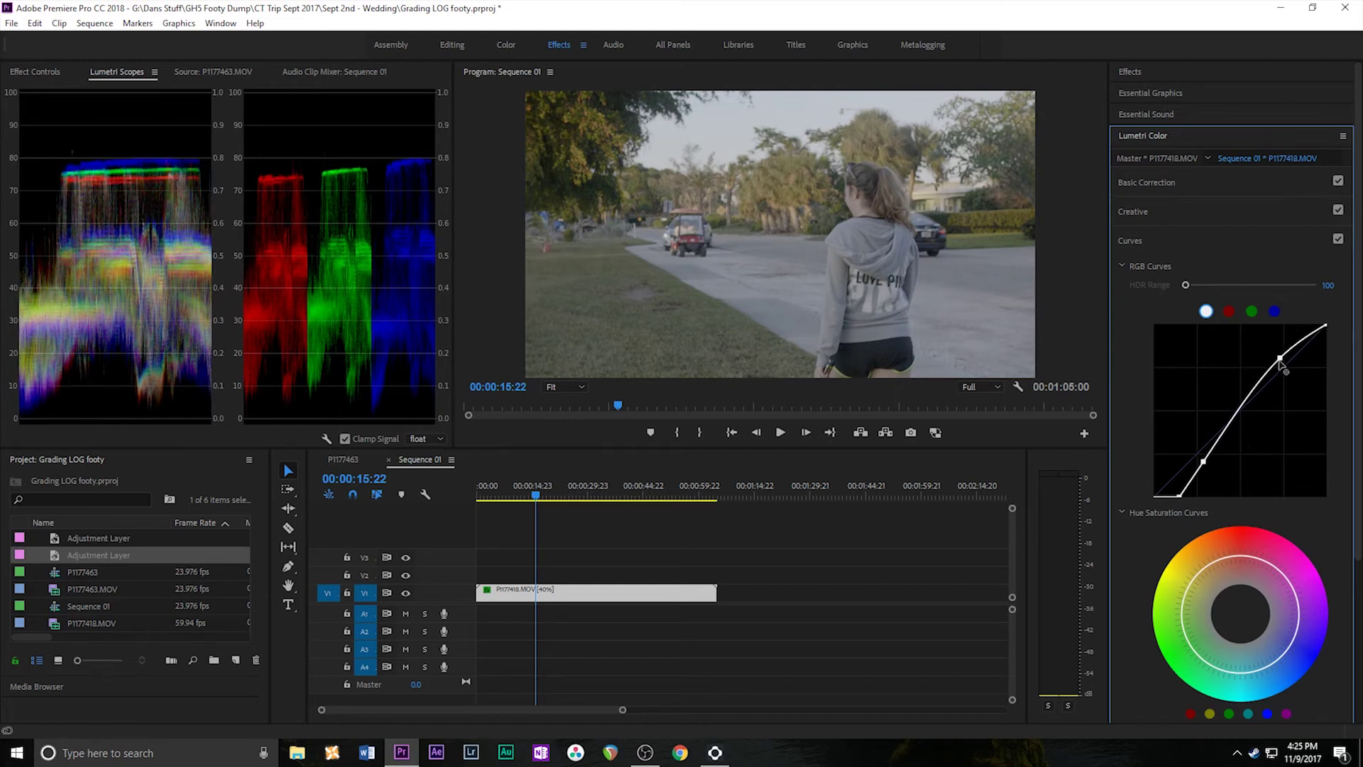
pyautogui.moveTo(1280, 357); pyautogui.dragTo(1278, 357)
pyautogui.click(1239, 413)
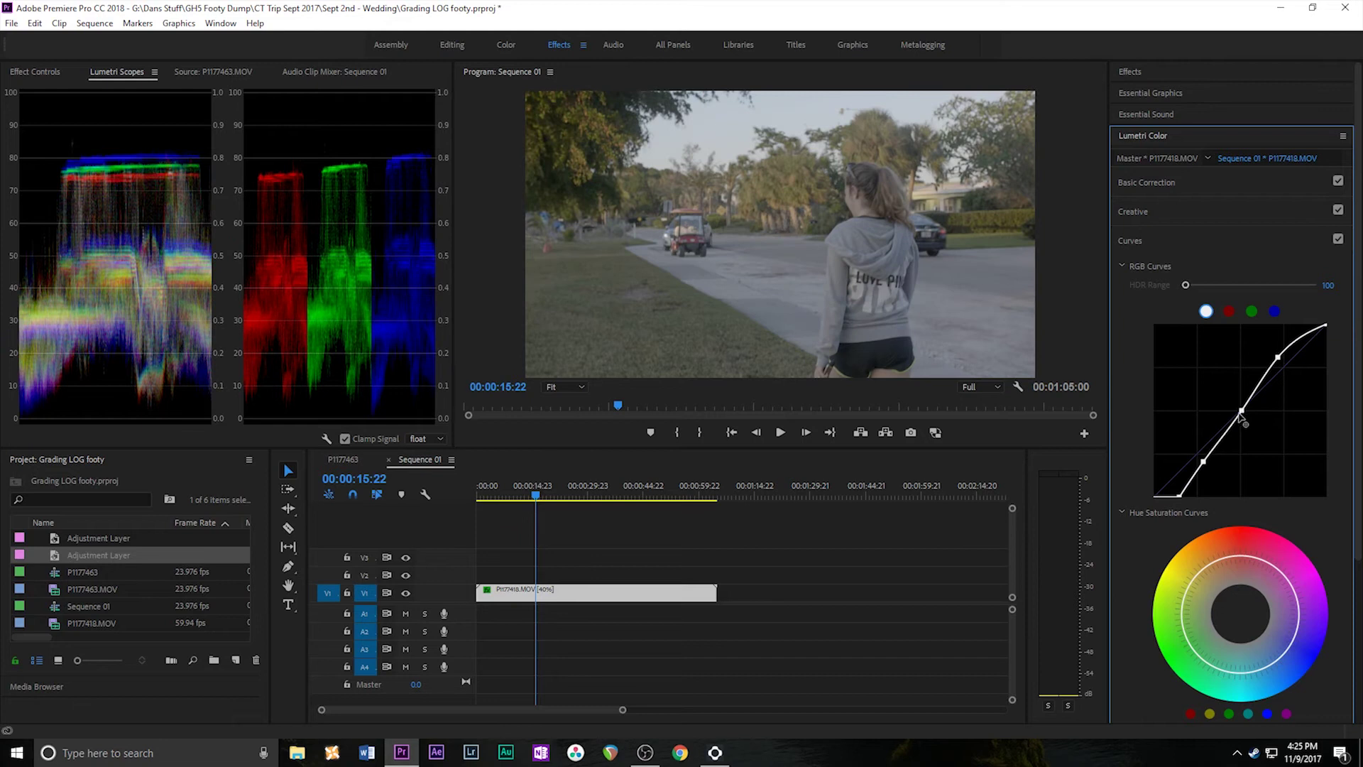
pyautogui.moveTo(1182, 497); pyautogui.dragTo(1178, 497)
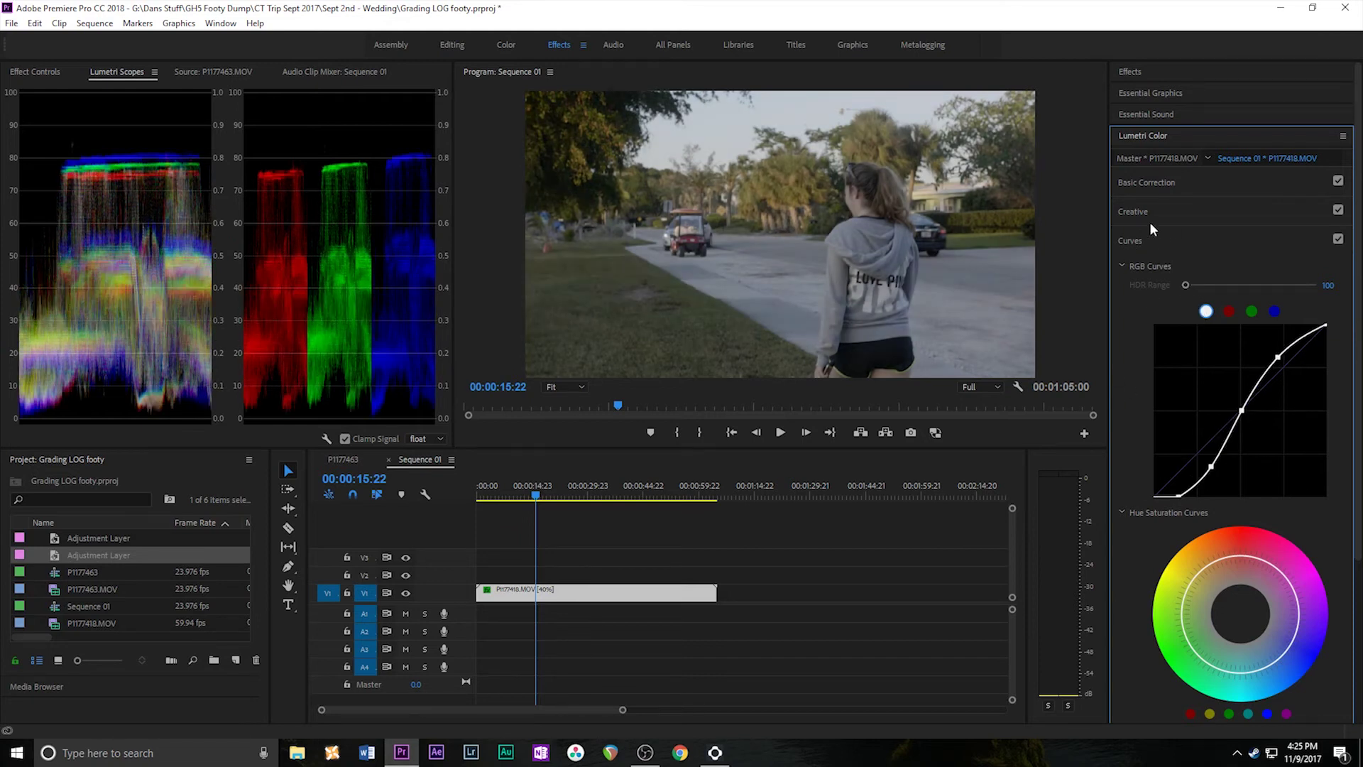
pyautogui.click(1136, 240)
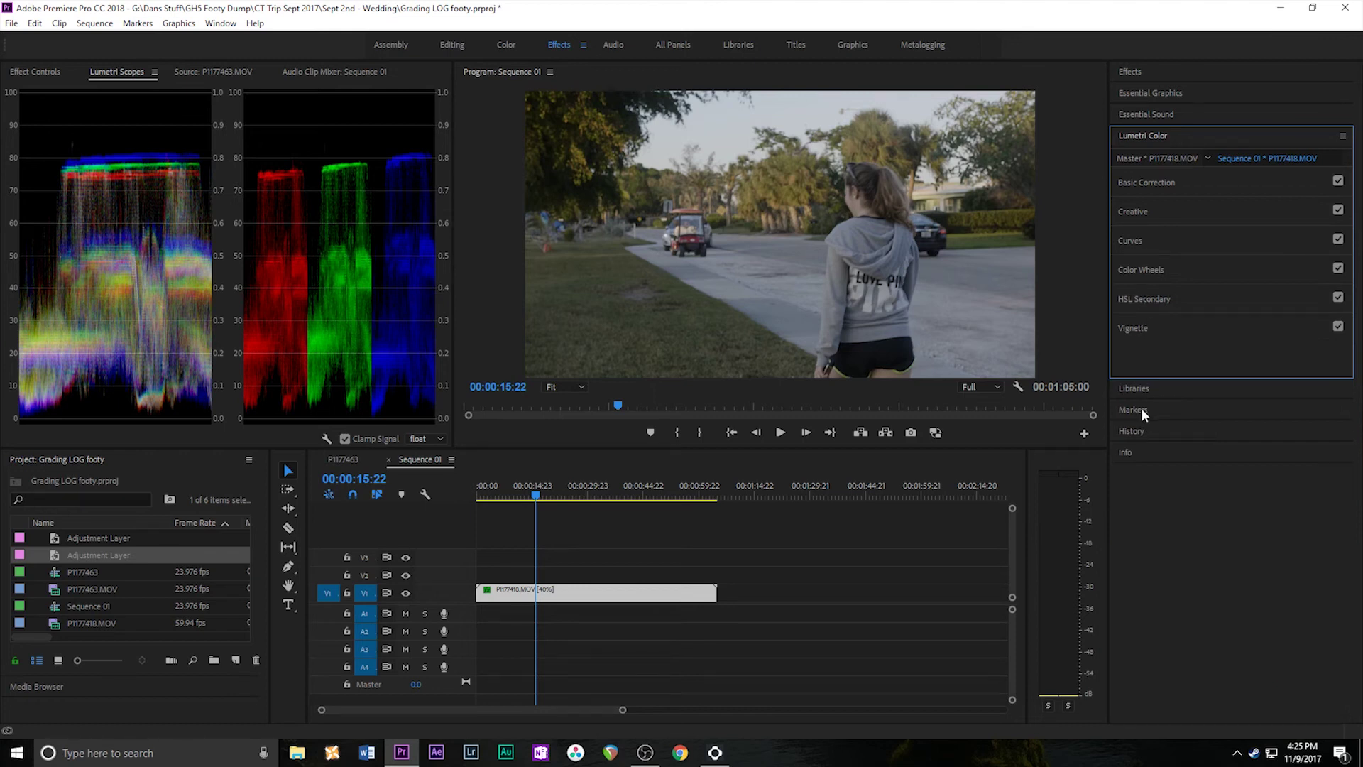
# Step: Raise the midtones and highlights levels slightly in the clip's Color Wheels, and play the clip back to check the grade
pyautogui.click(1142, 271)
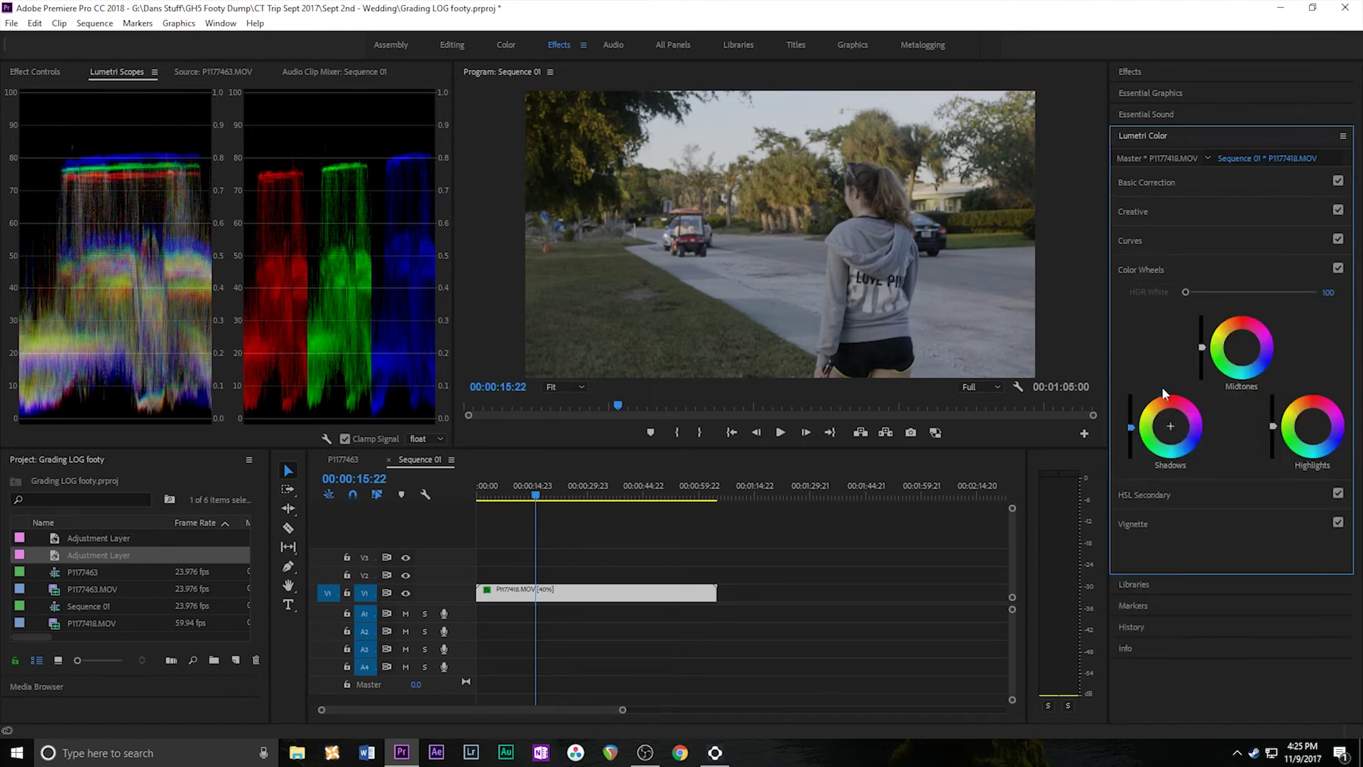
pyautogui.moveTo(1202, 348); pyautogui.dragTo(1201, 342)
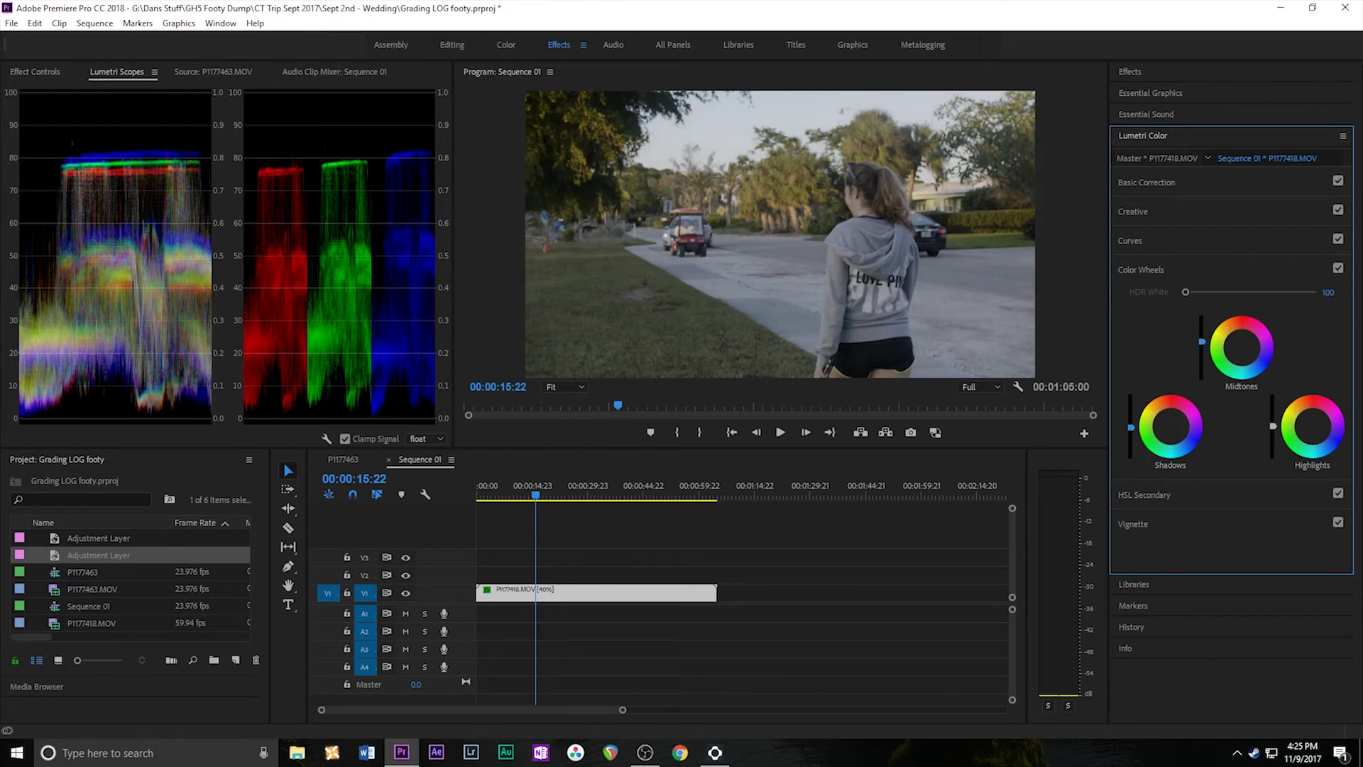
pyautogui.moveTo(1273, 426); pyautogui.dragTo(1273, 421)
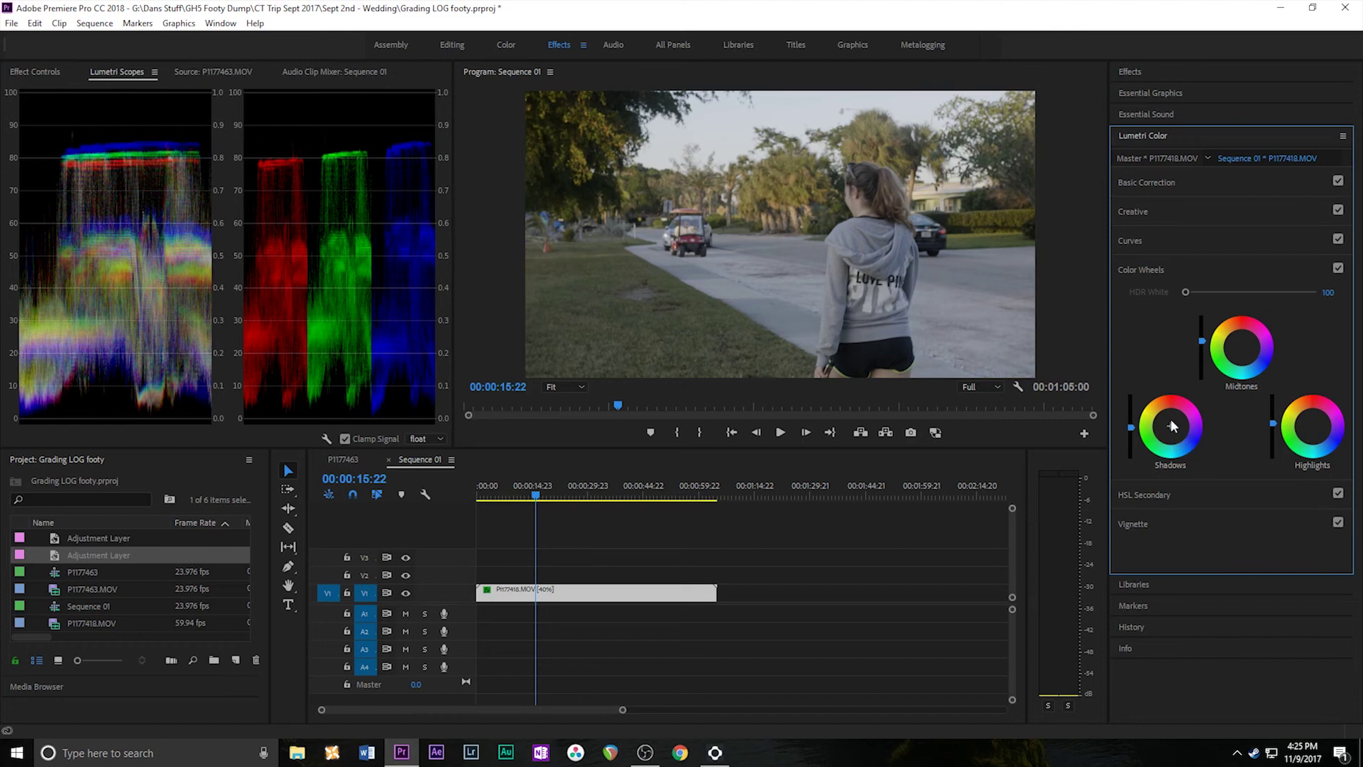
pyautogui.click(660, 102)
pyautogui.press('space')
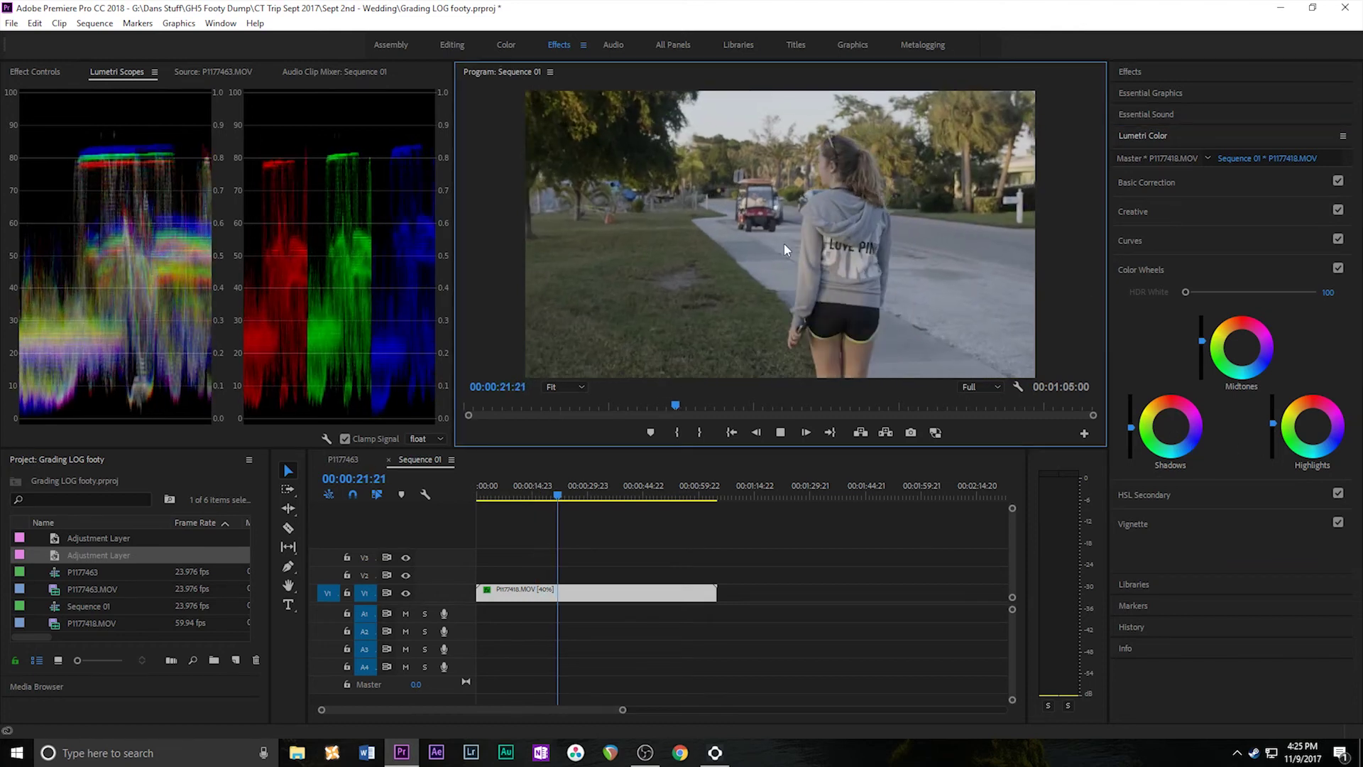
pyautogui.press('space')
# Step: Set the clip's Creative saturation to 143.8 and review the playback in the maximized program monitor
pyautogui.click(1147, 211)
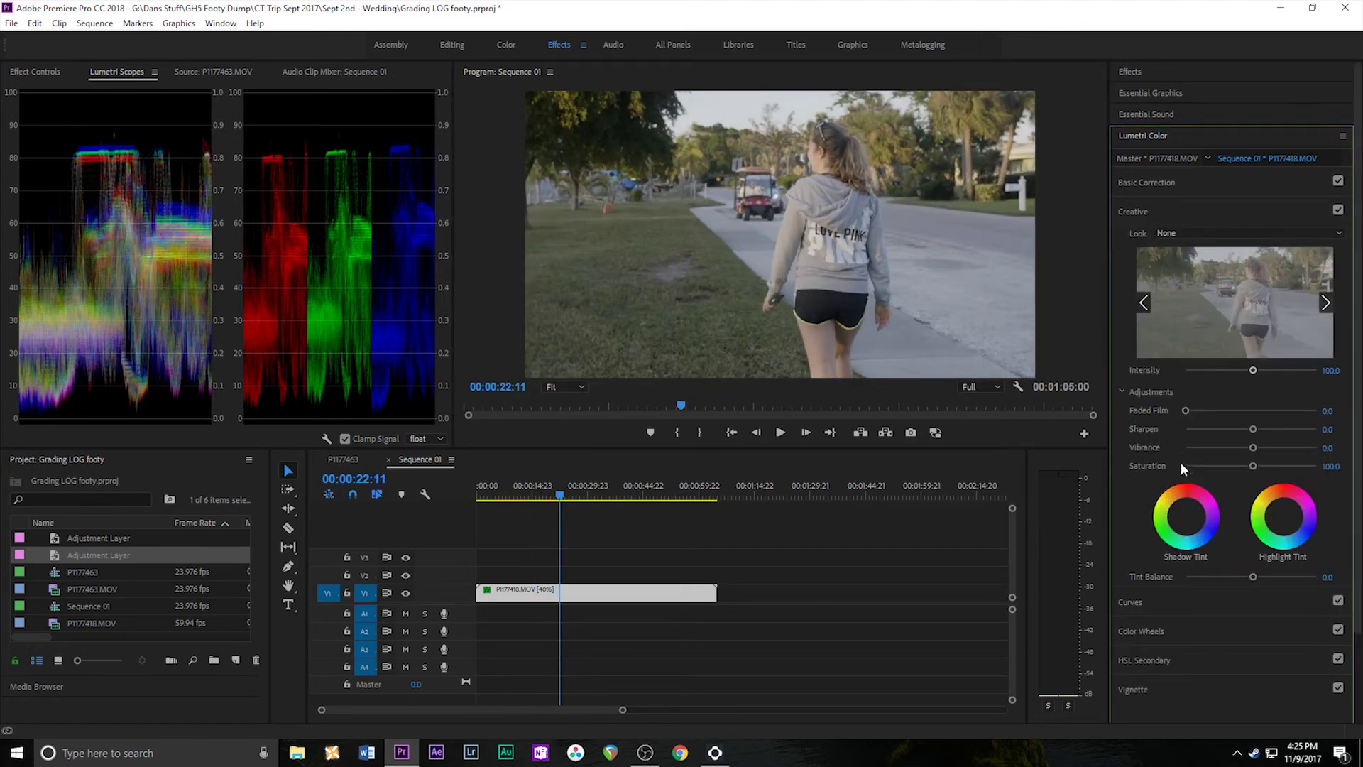
pyautogui.moveTo(1253, 468)
pyautogui.mouseDown()
pyautogui.moveTo(1301, 466)
pyautogui.moveTo(1280, 465)
pyautogui.mouseUp()
pyautogui.press('`')
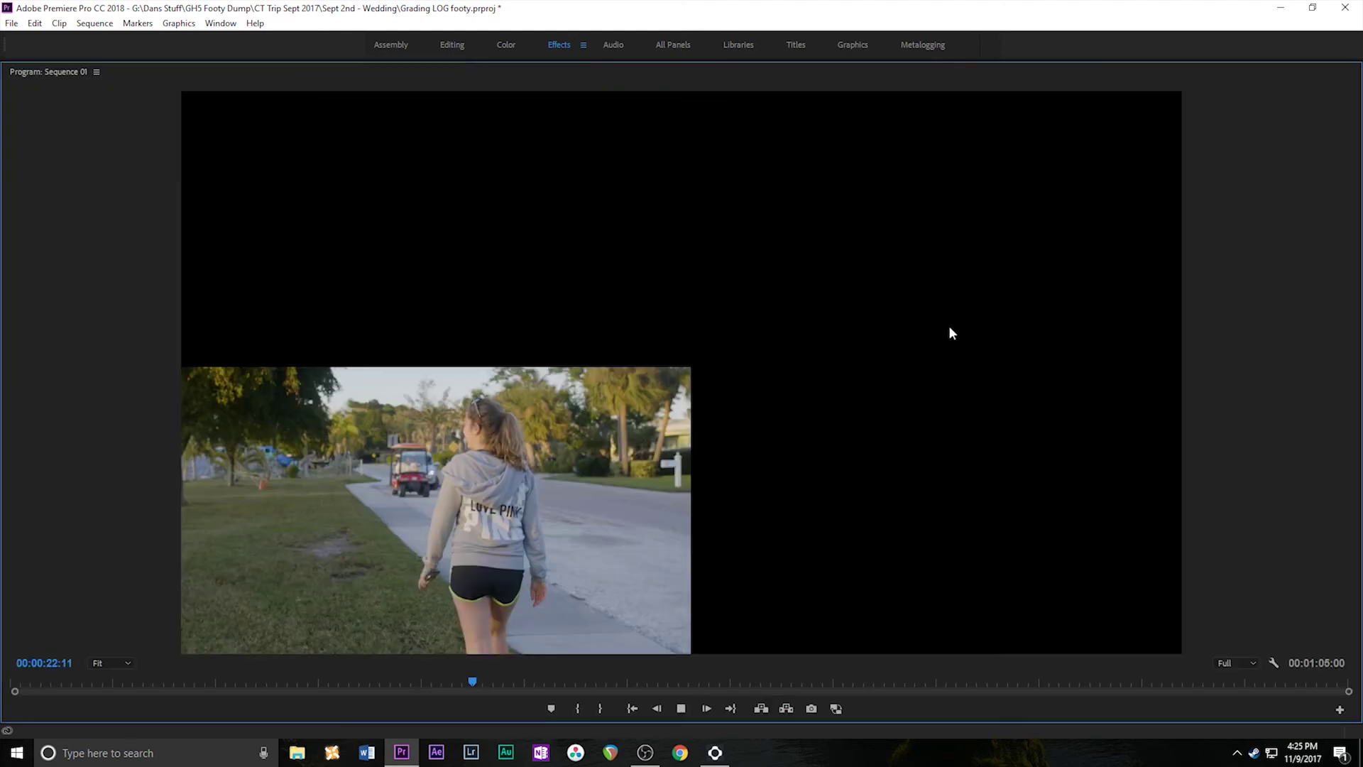
pyautogui.press('space')
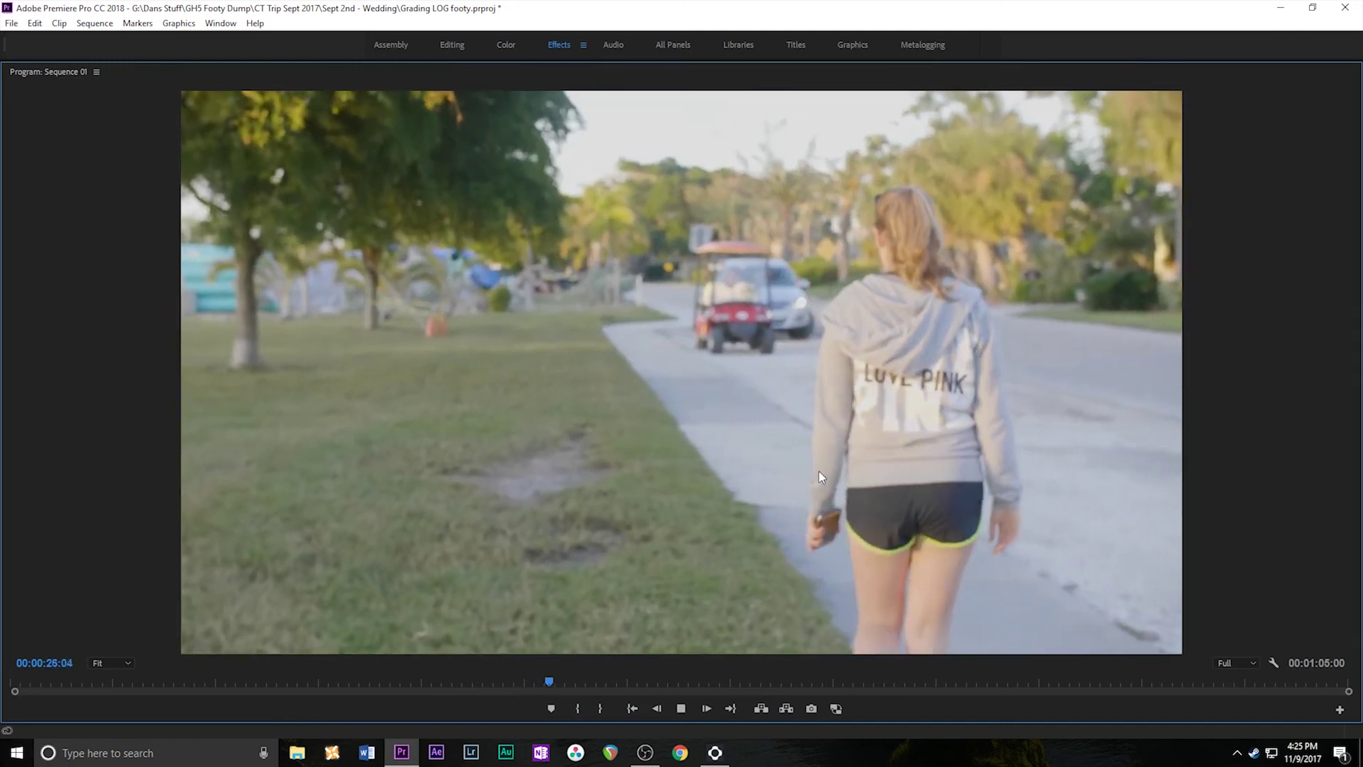
pyautogui.press('space')
pyautogui.press('`')
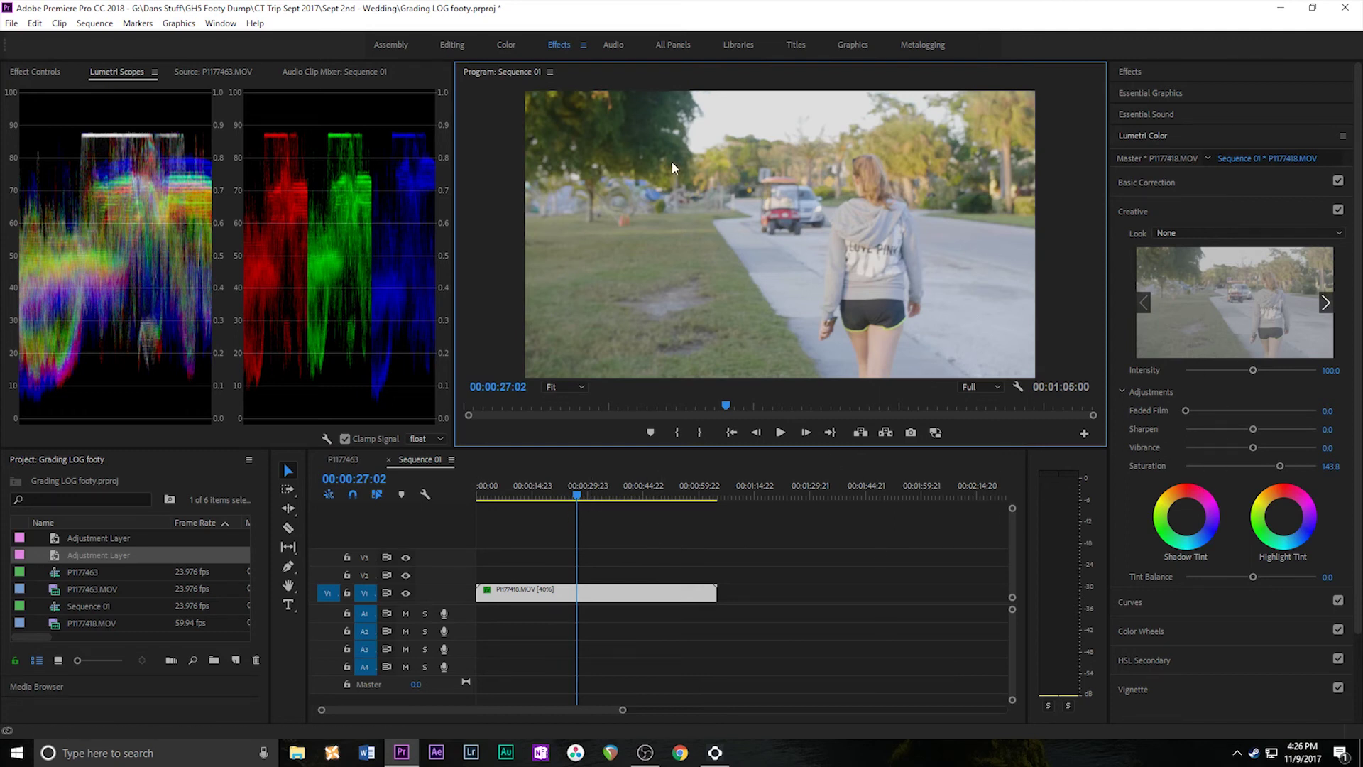
pyautogui.press('`')
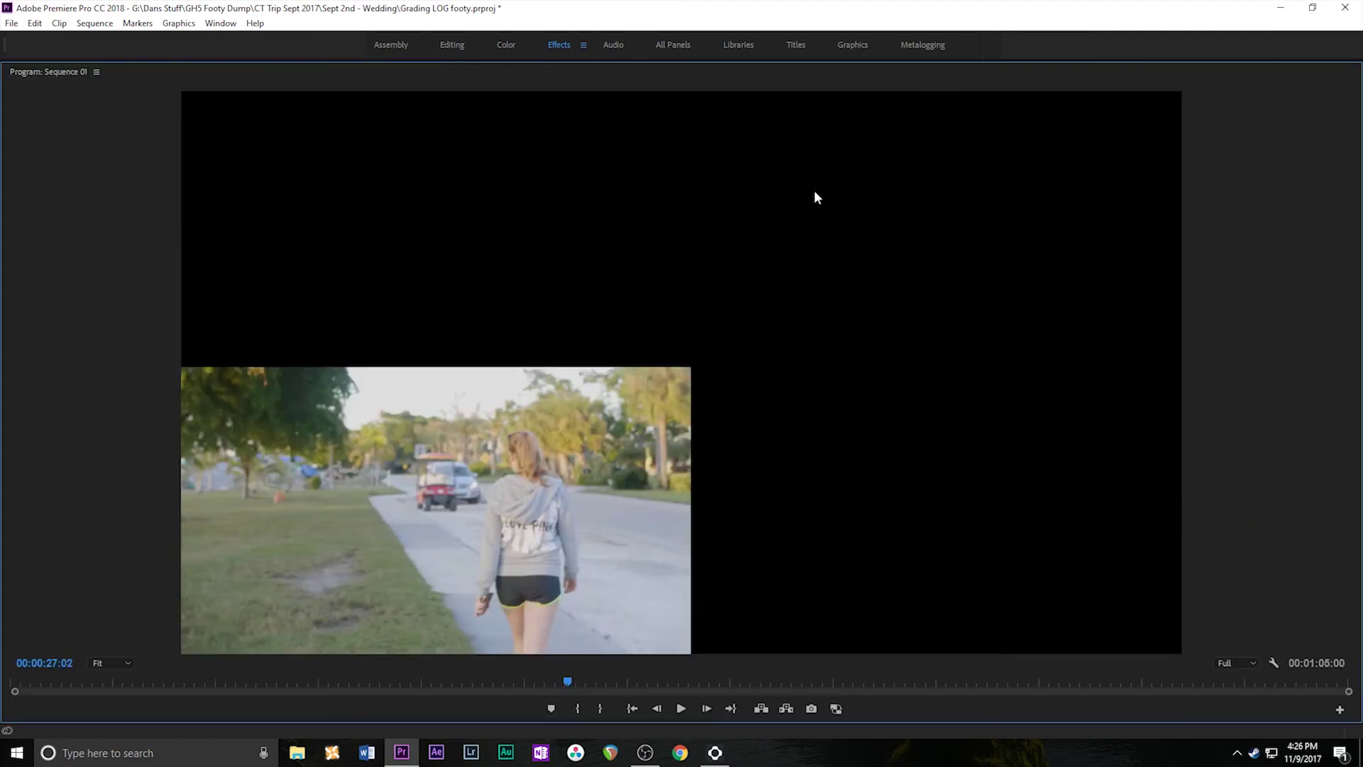